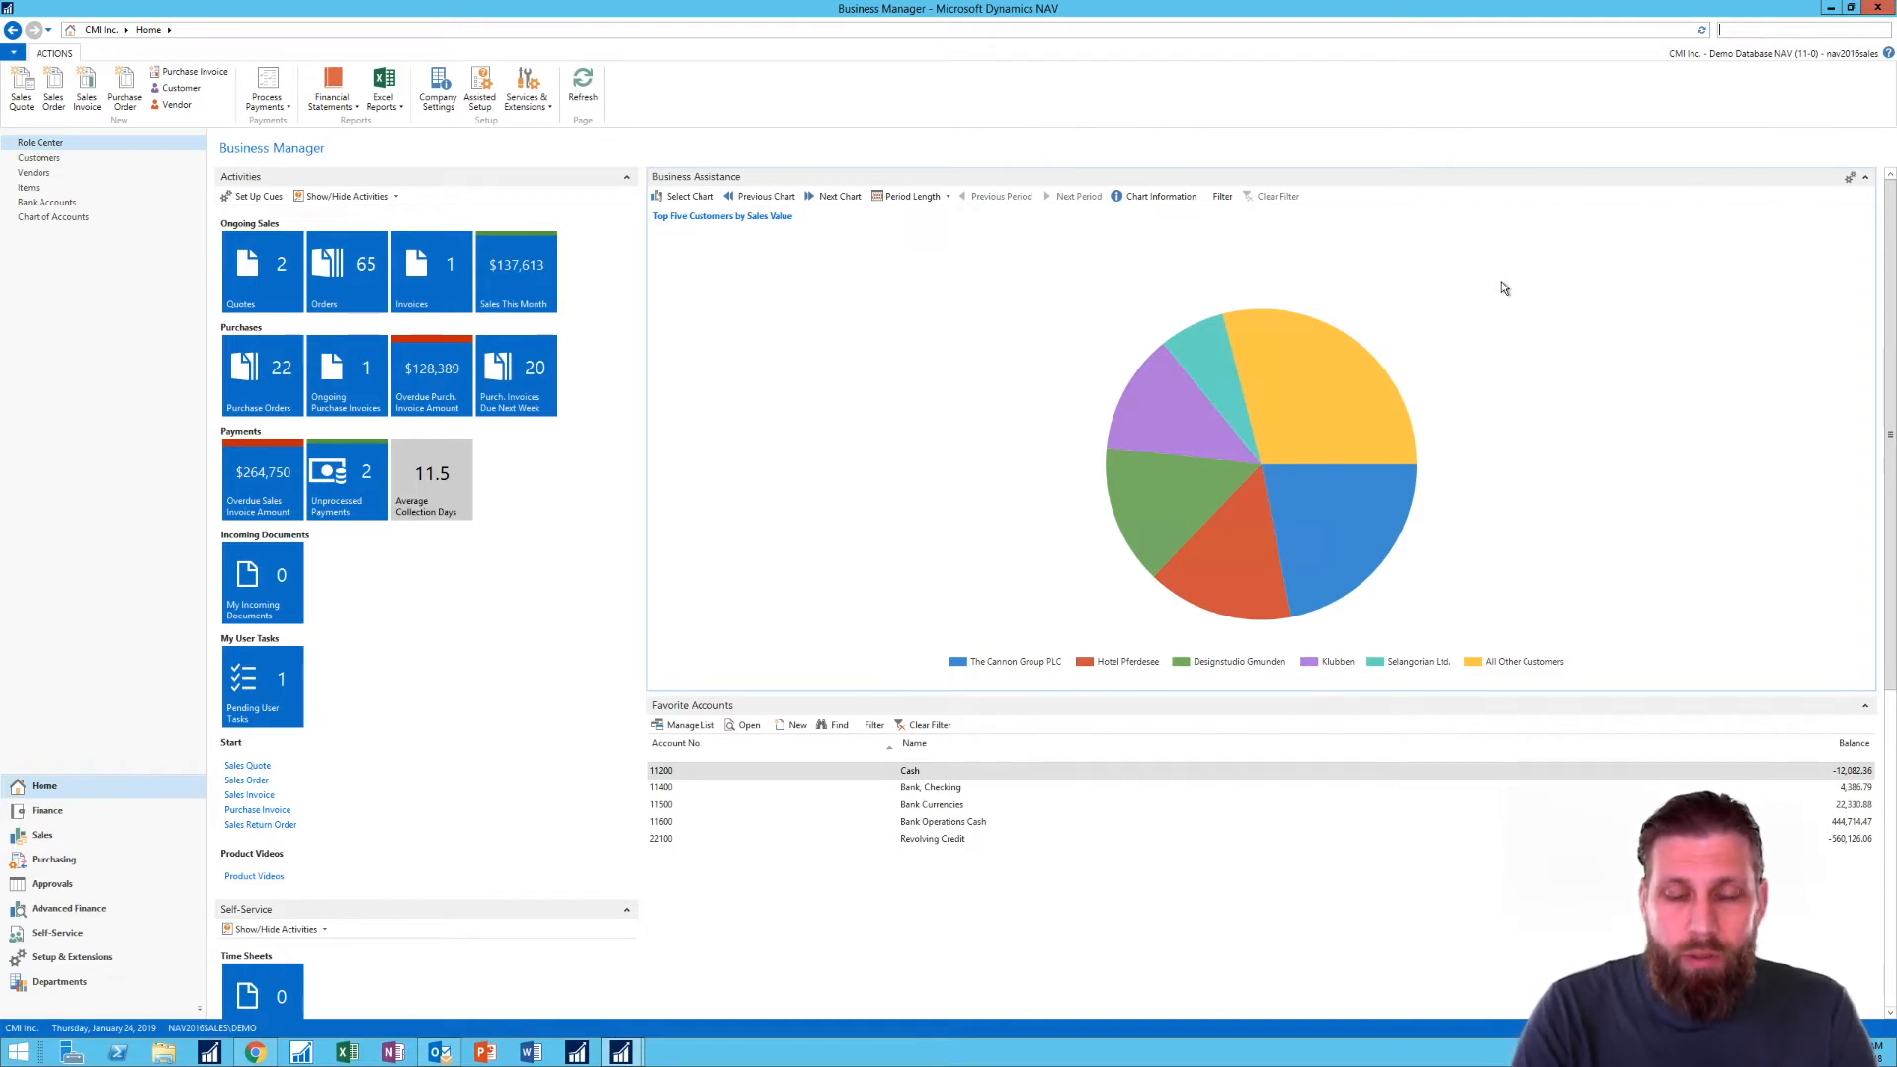
- Find the Deposits list and open deposit BDEP01002 for editing
{"action": "type", "text": "depos"}
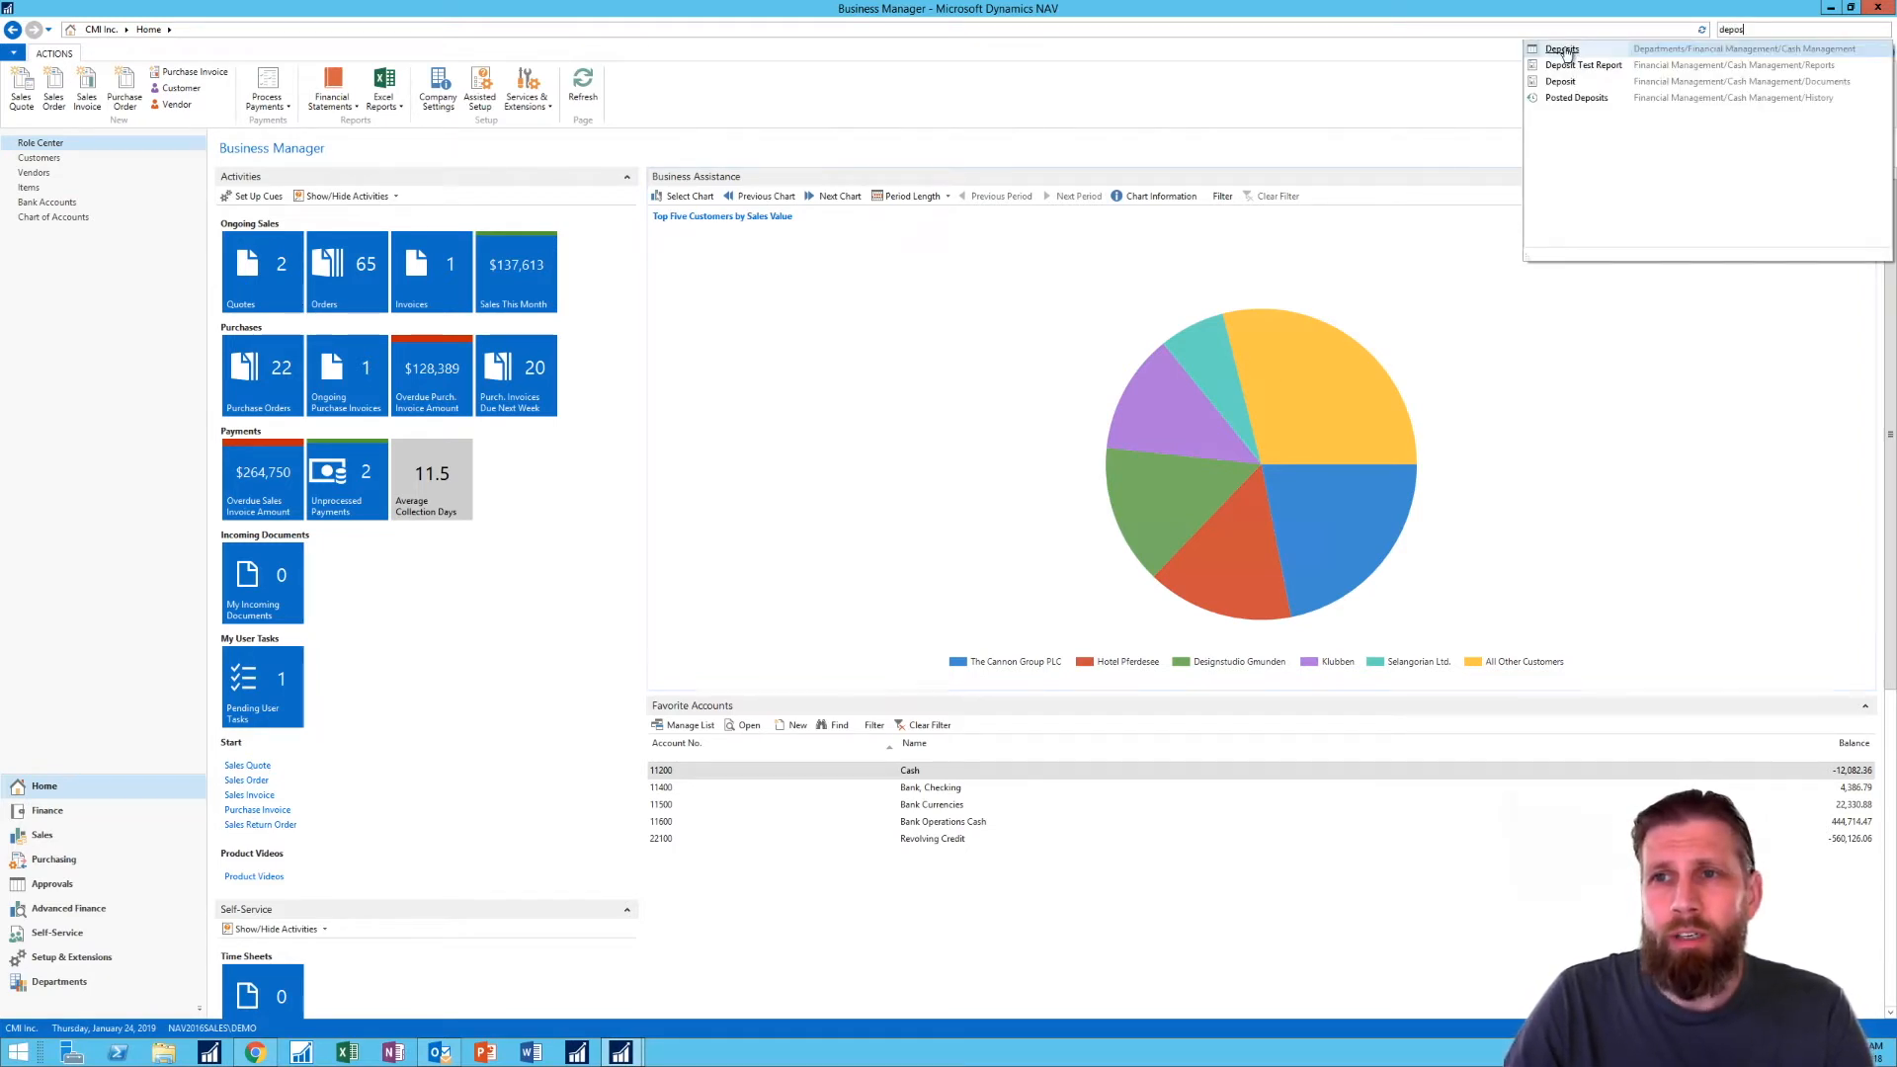
{"action": "key", "text": "Return"}
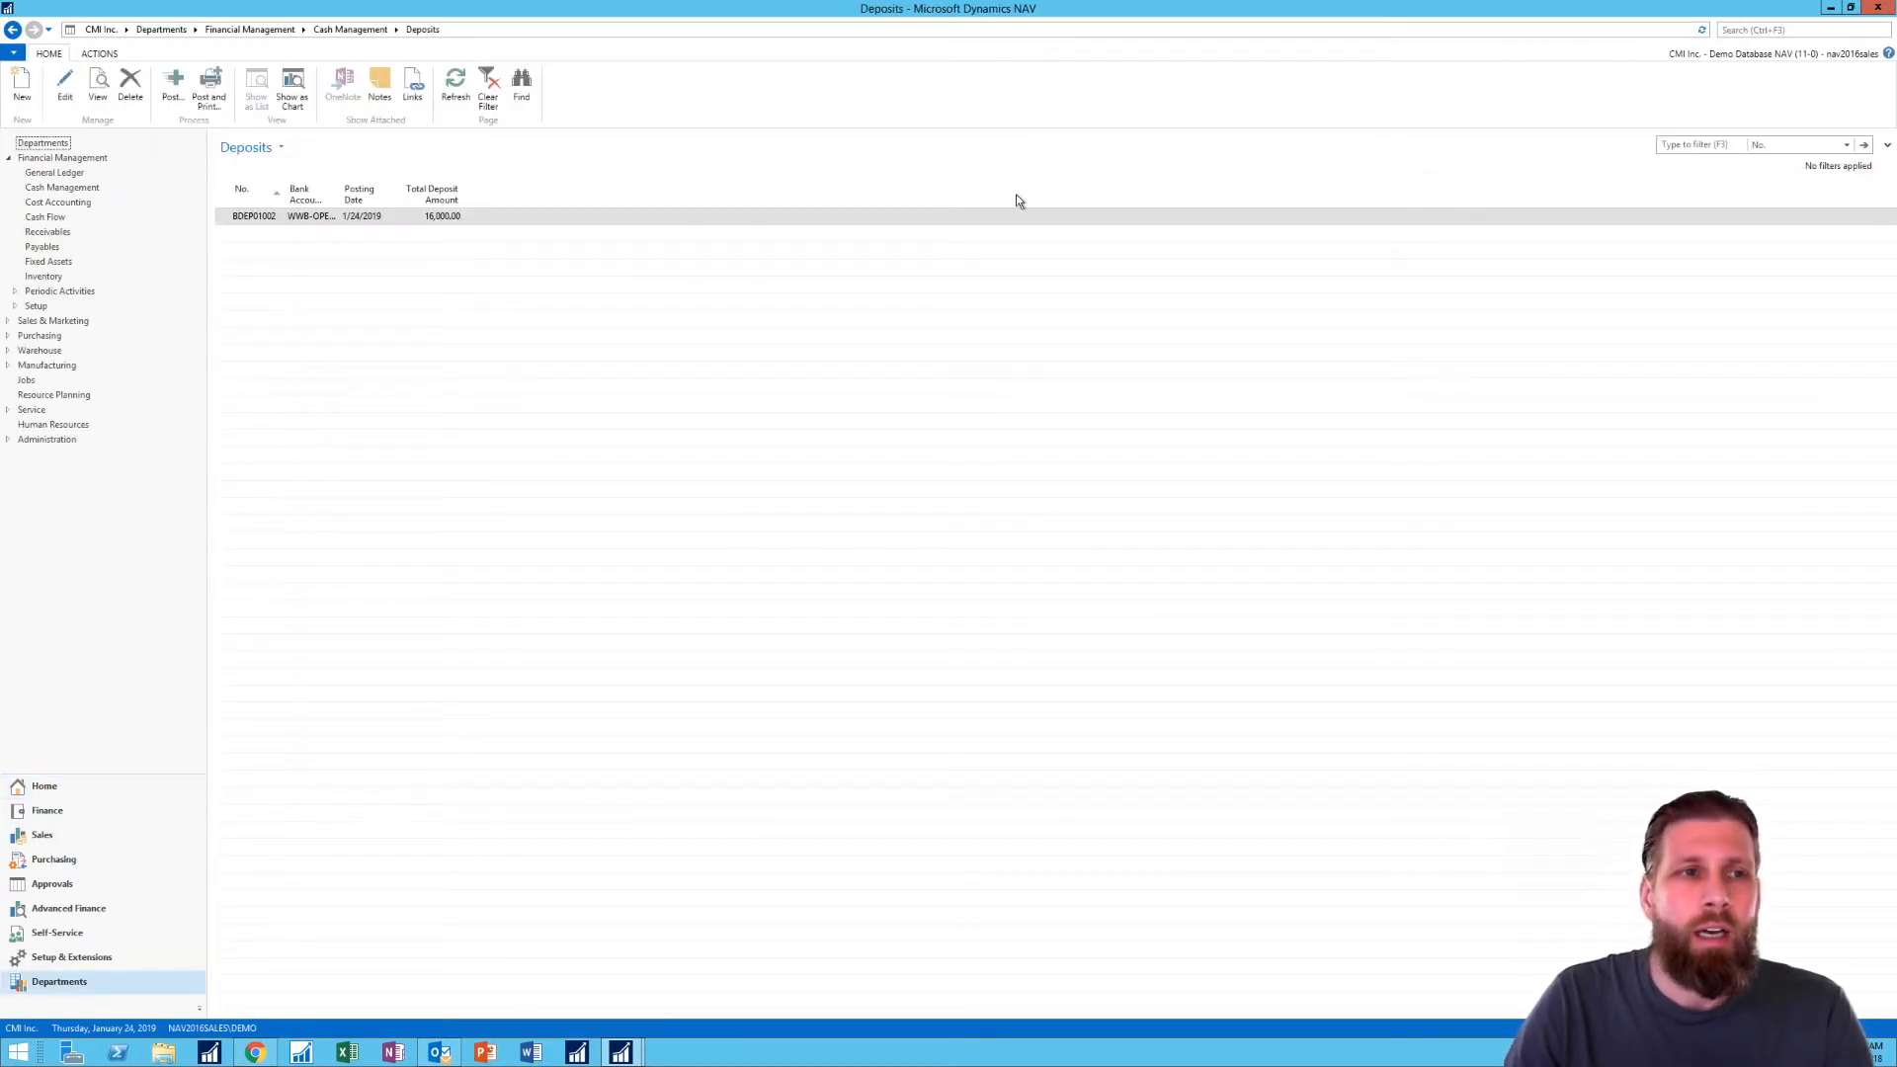
{"action": "left_click", "coordinate": [66, 87]}
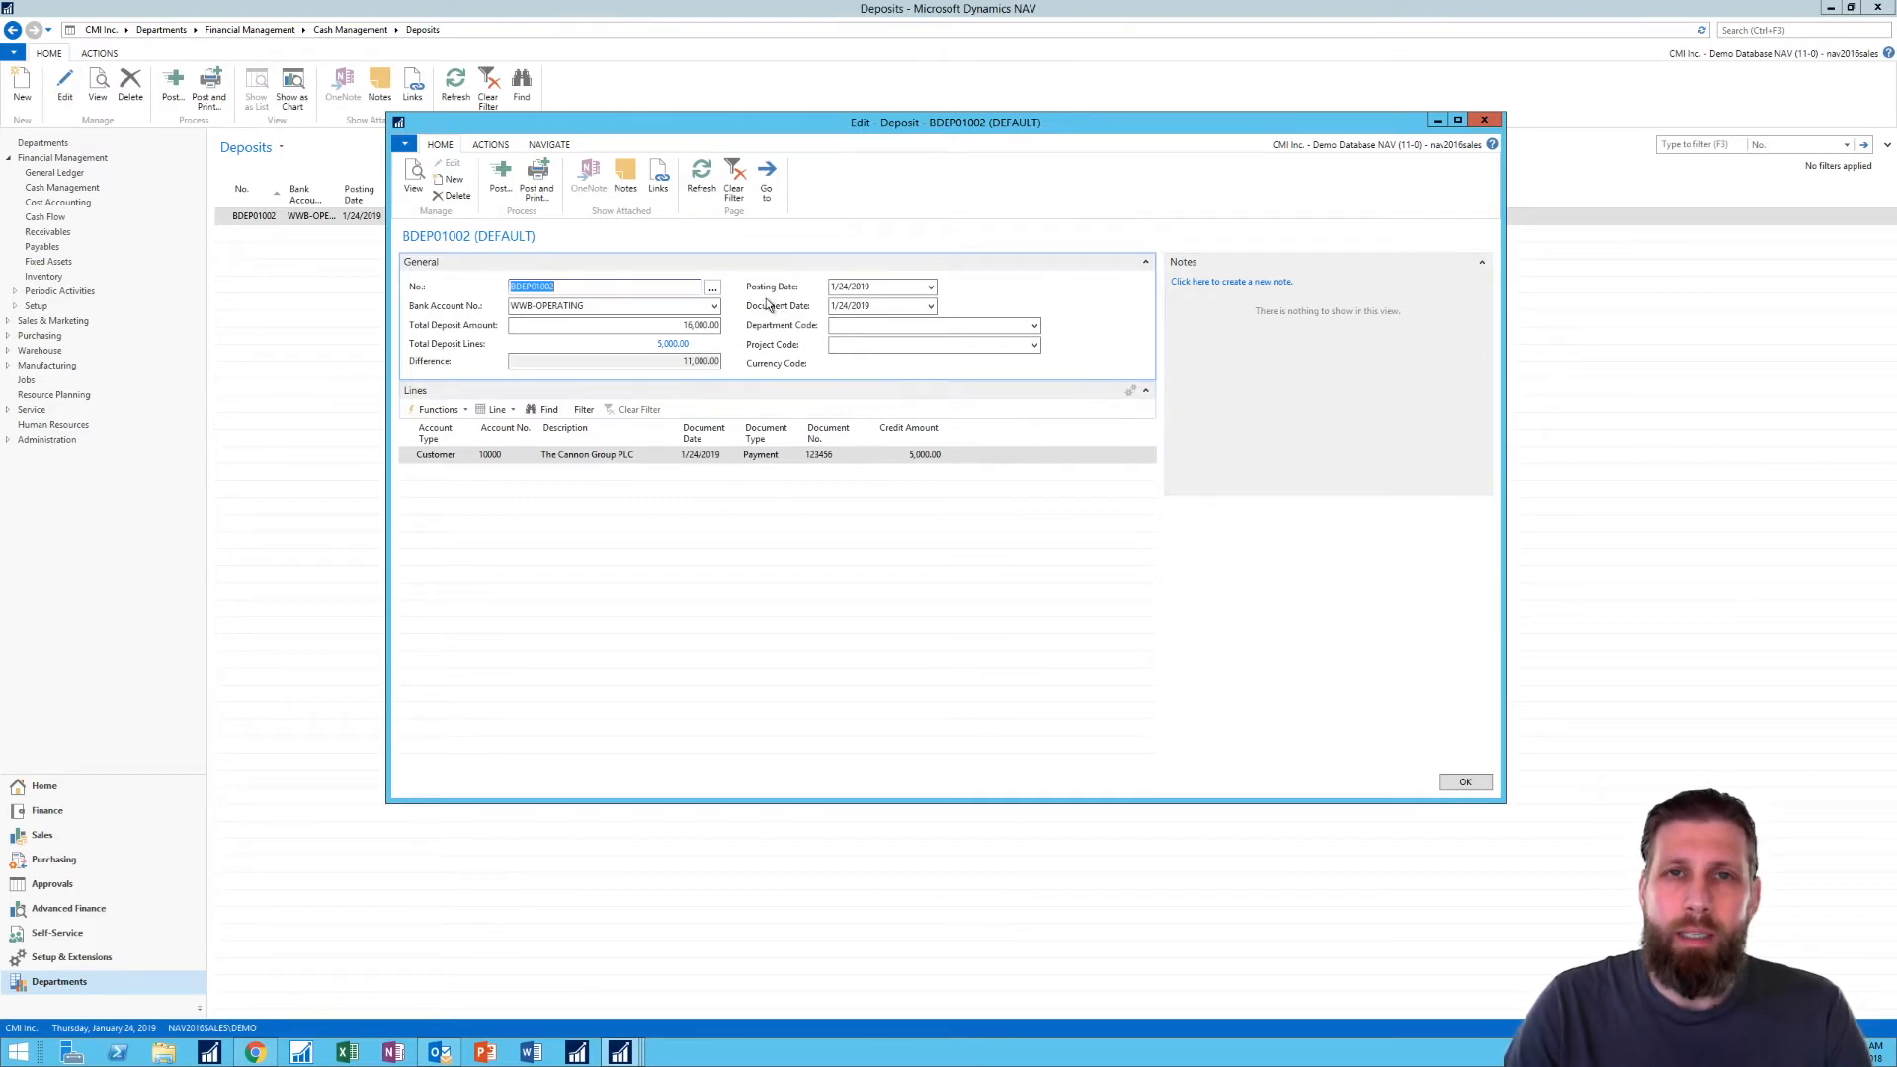
- Add a deposit line for customer New Concepts Furniture with a credit amount of 2,000
{"action": "mouse_move", "coordinate": [750, 310]}
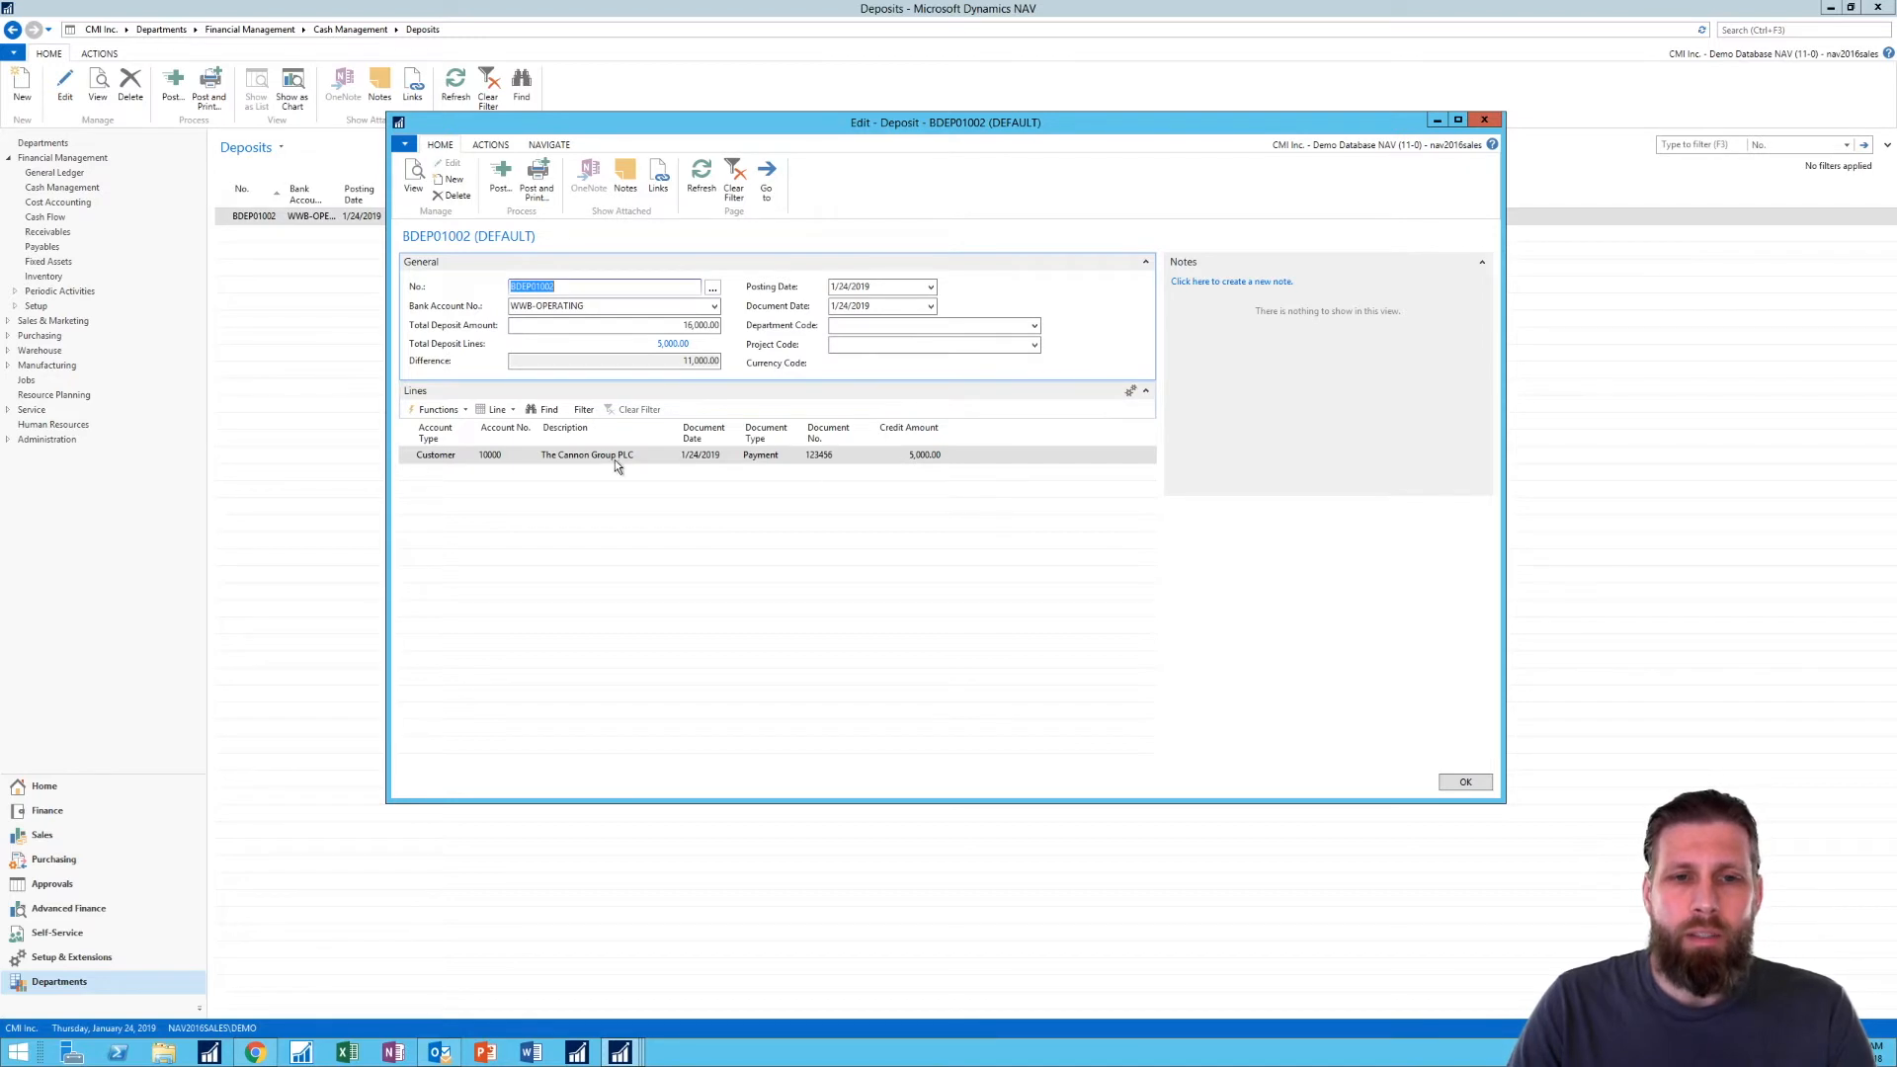
{"action": "left_click", "coordinate": [445, 474]}
{"action": "left_click", "coordinate": [510, 477]}
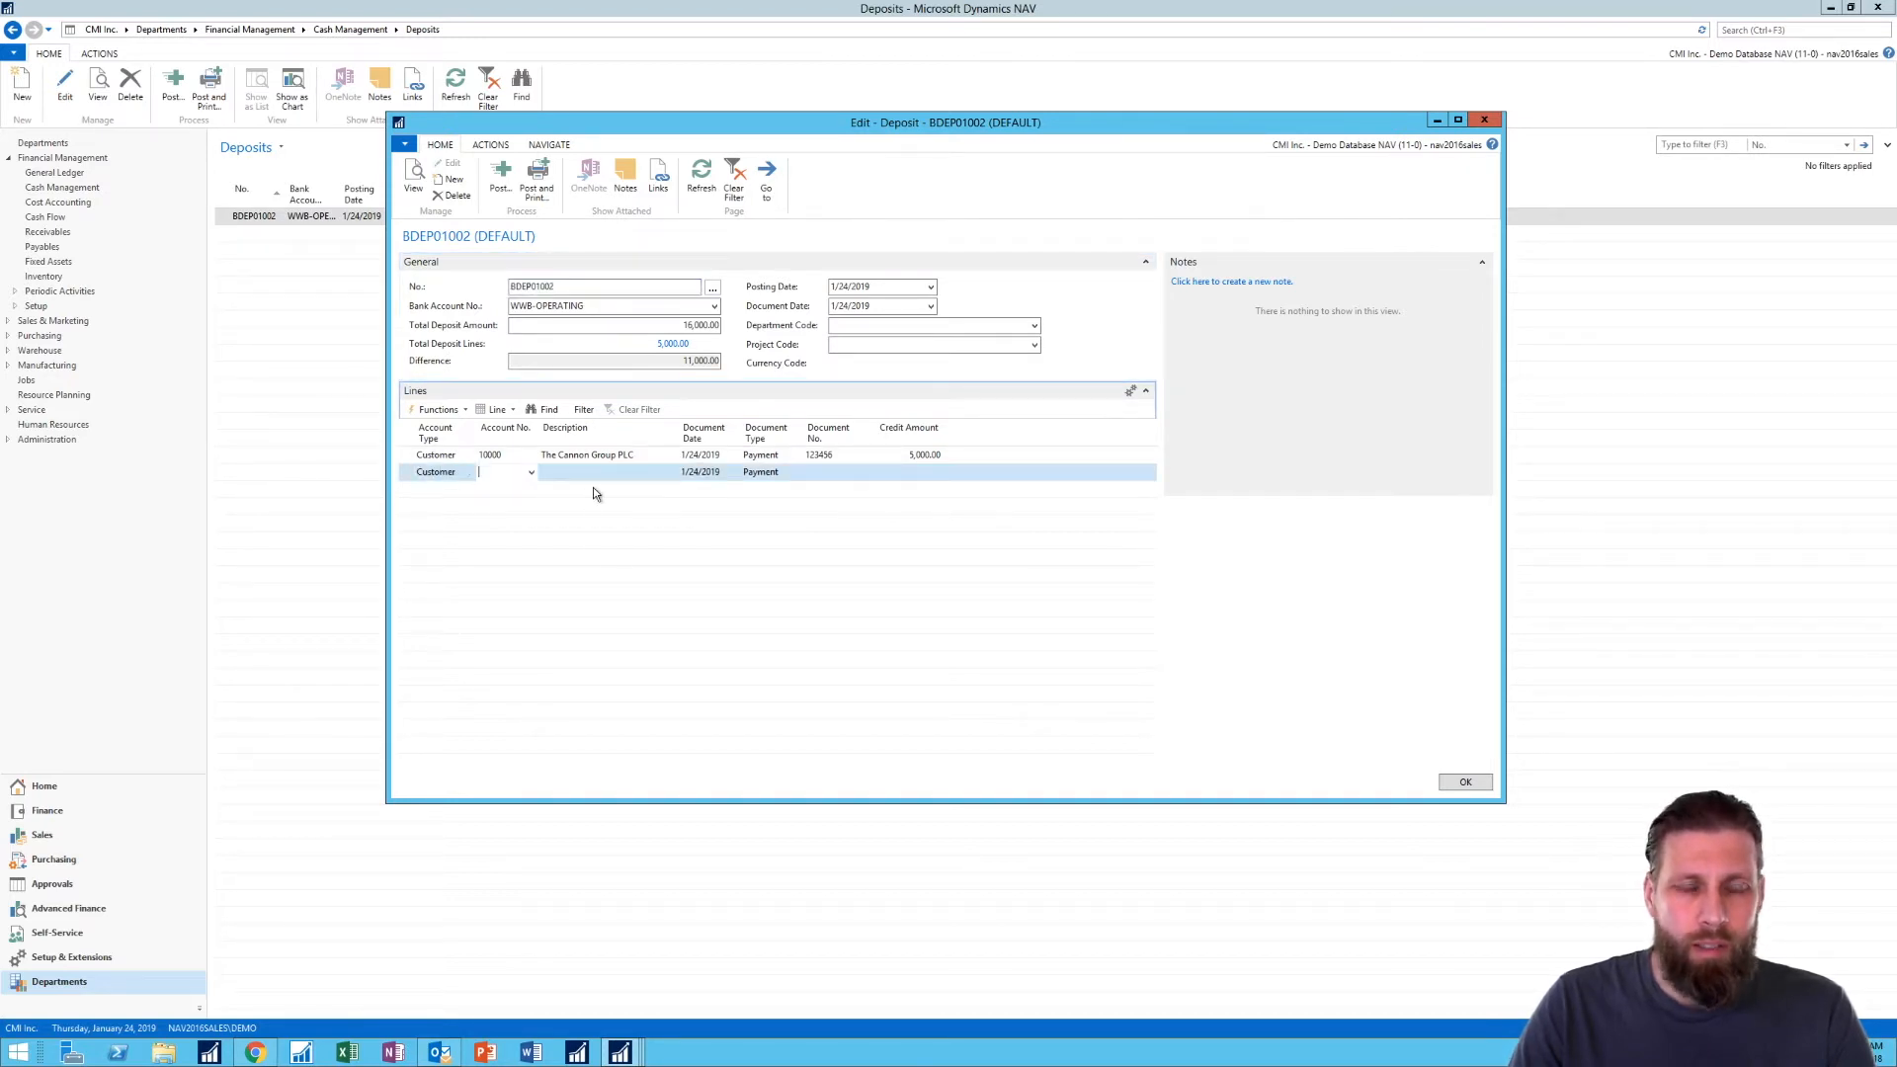
{"action": "left_click", "coordinate": [531, 475]}
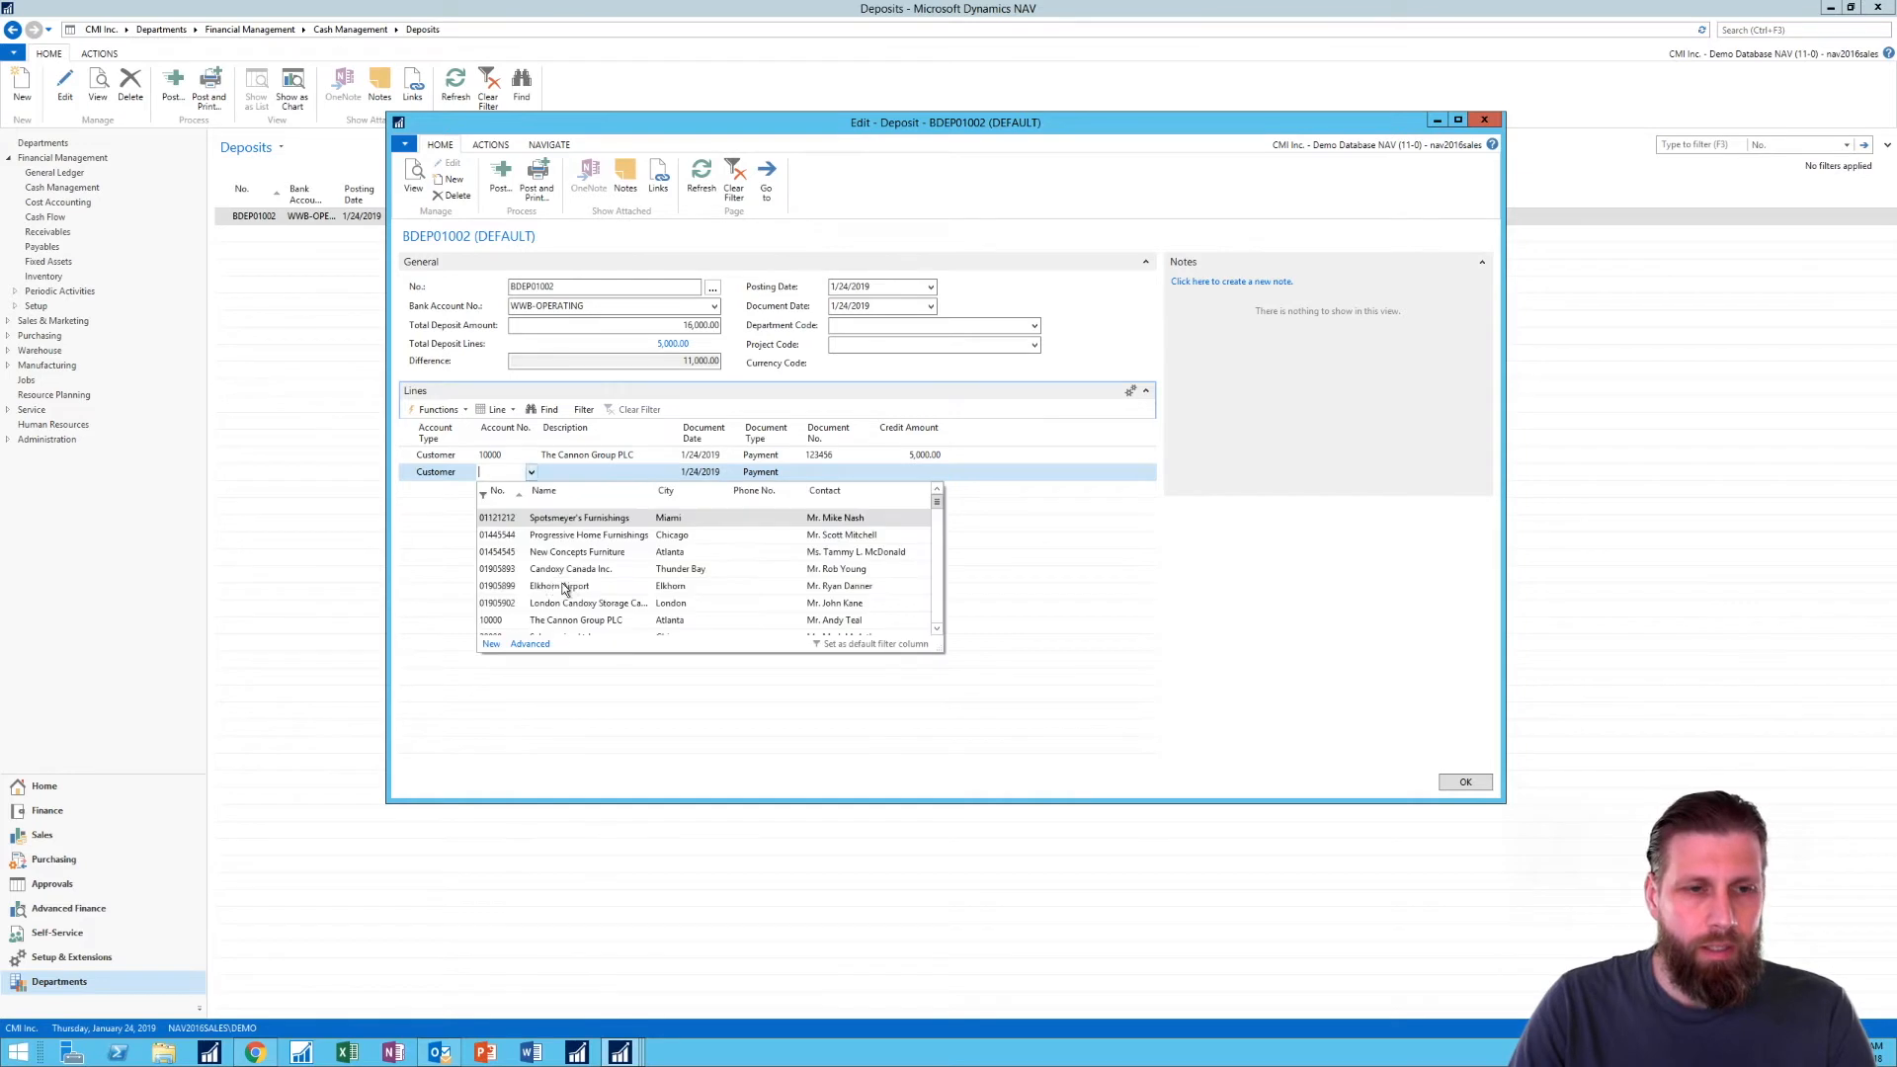
{"action": "left_click", "coordinate": [496, 552]}
{"action": "left_click", "coordinate": [587, 473]}
{"action": "left_click", "coordinate": [812, 475]}
{"action": "left_click", "coordinate": [918, 477]}
{"action": "type", "text": "2000"}
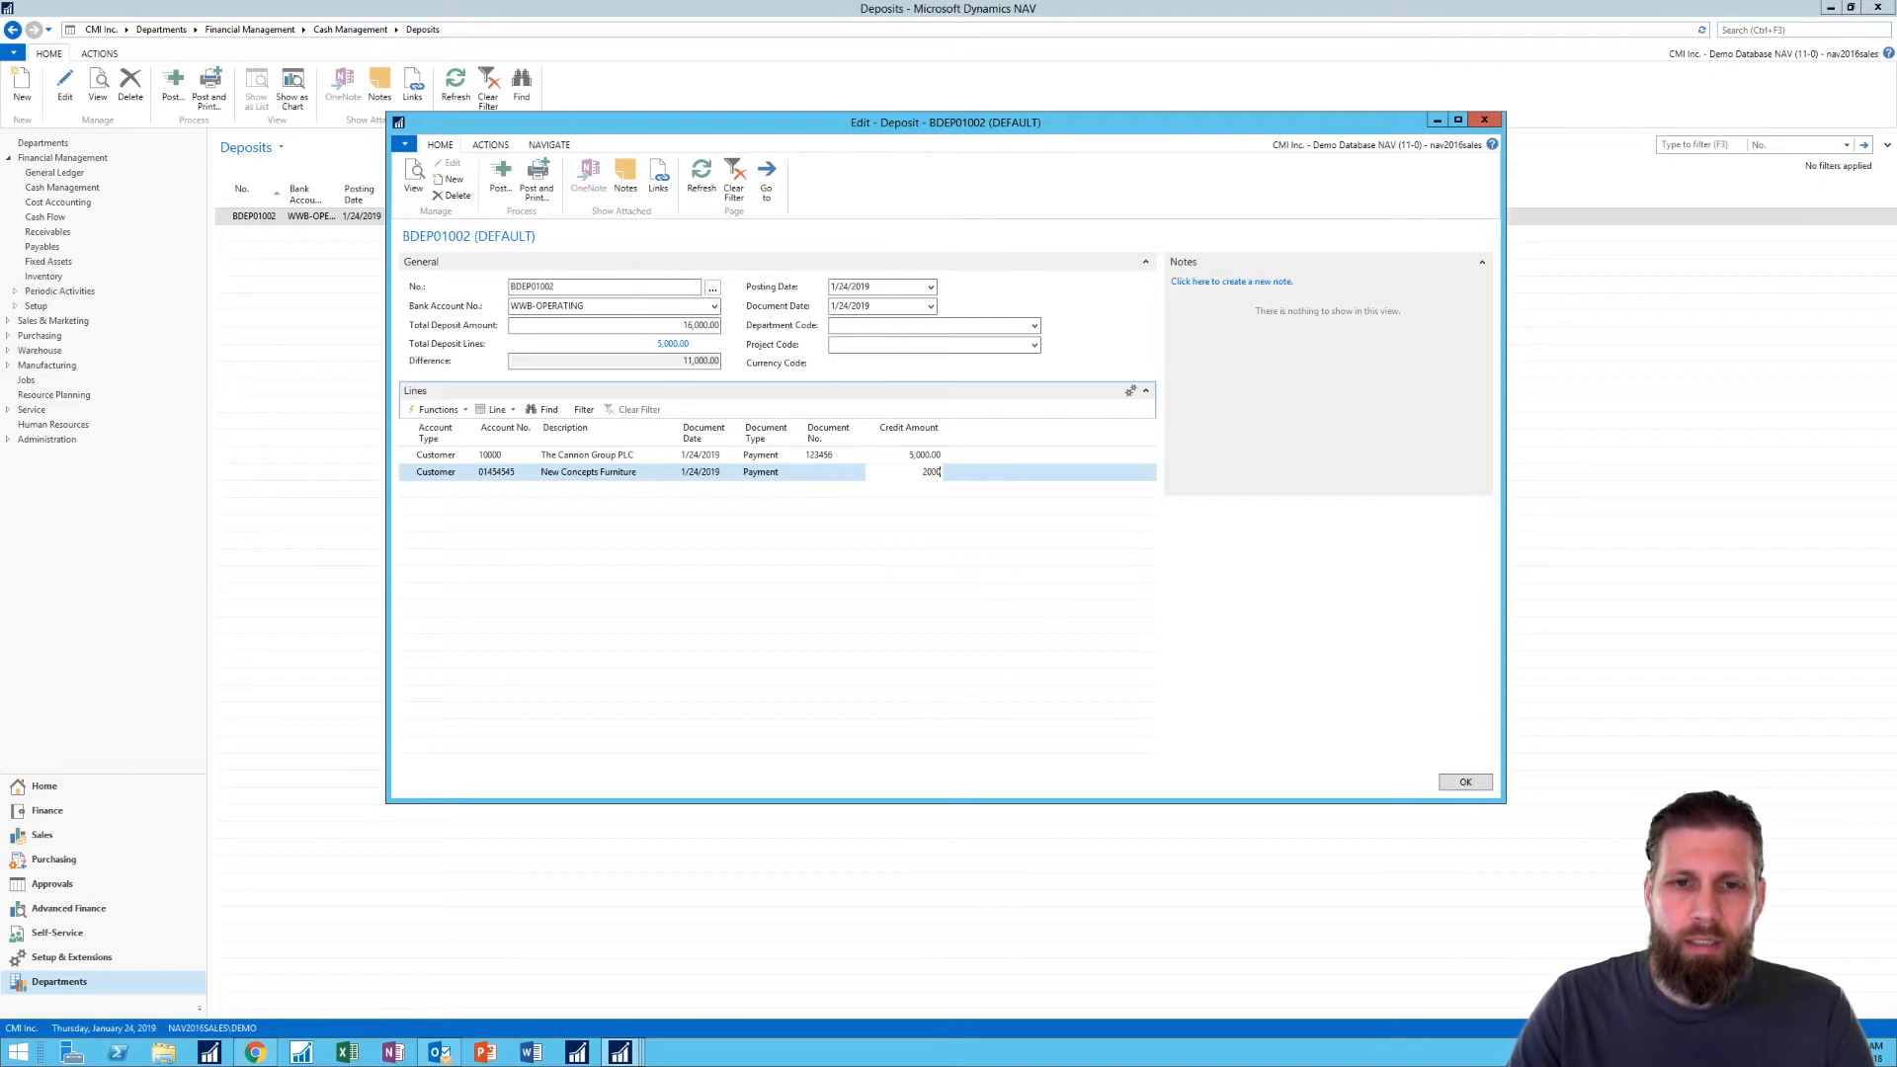
{"action": "key", "text": "Return"}
- Examine the functions available for the deposit lines and review the two customer payment lines
{"action": "left_click", "coordinate": [441, 411]}
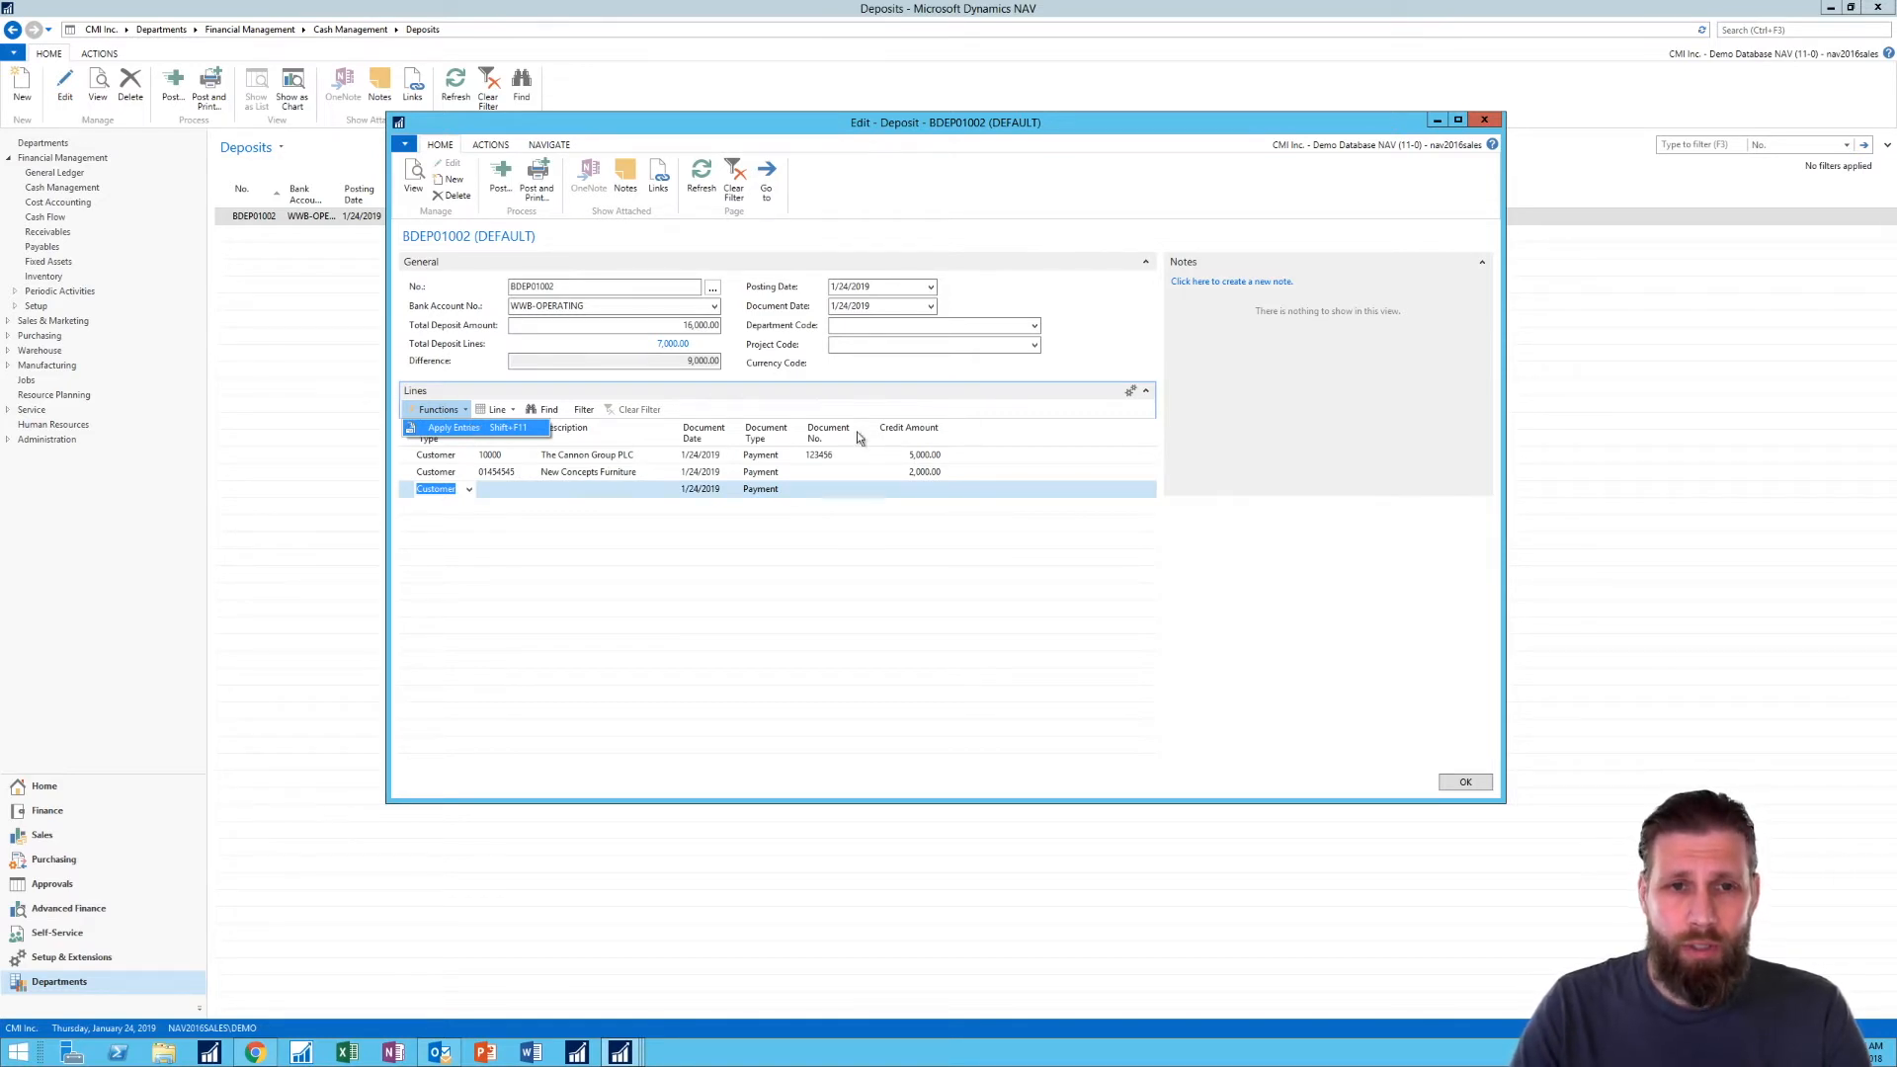
{"action": "left_click", "coordinate": [828, 391]}
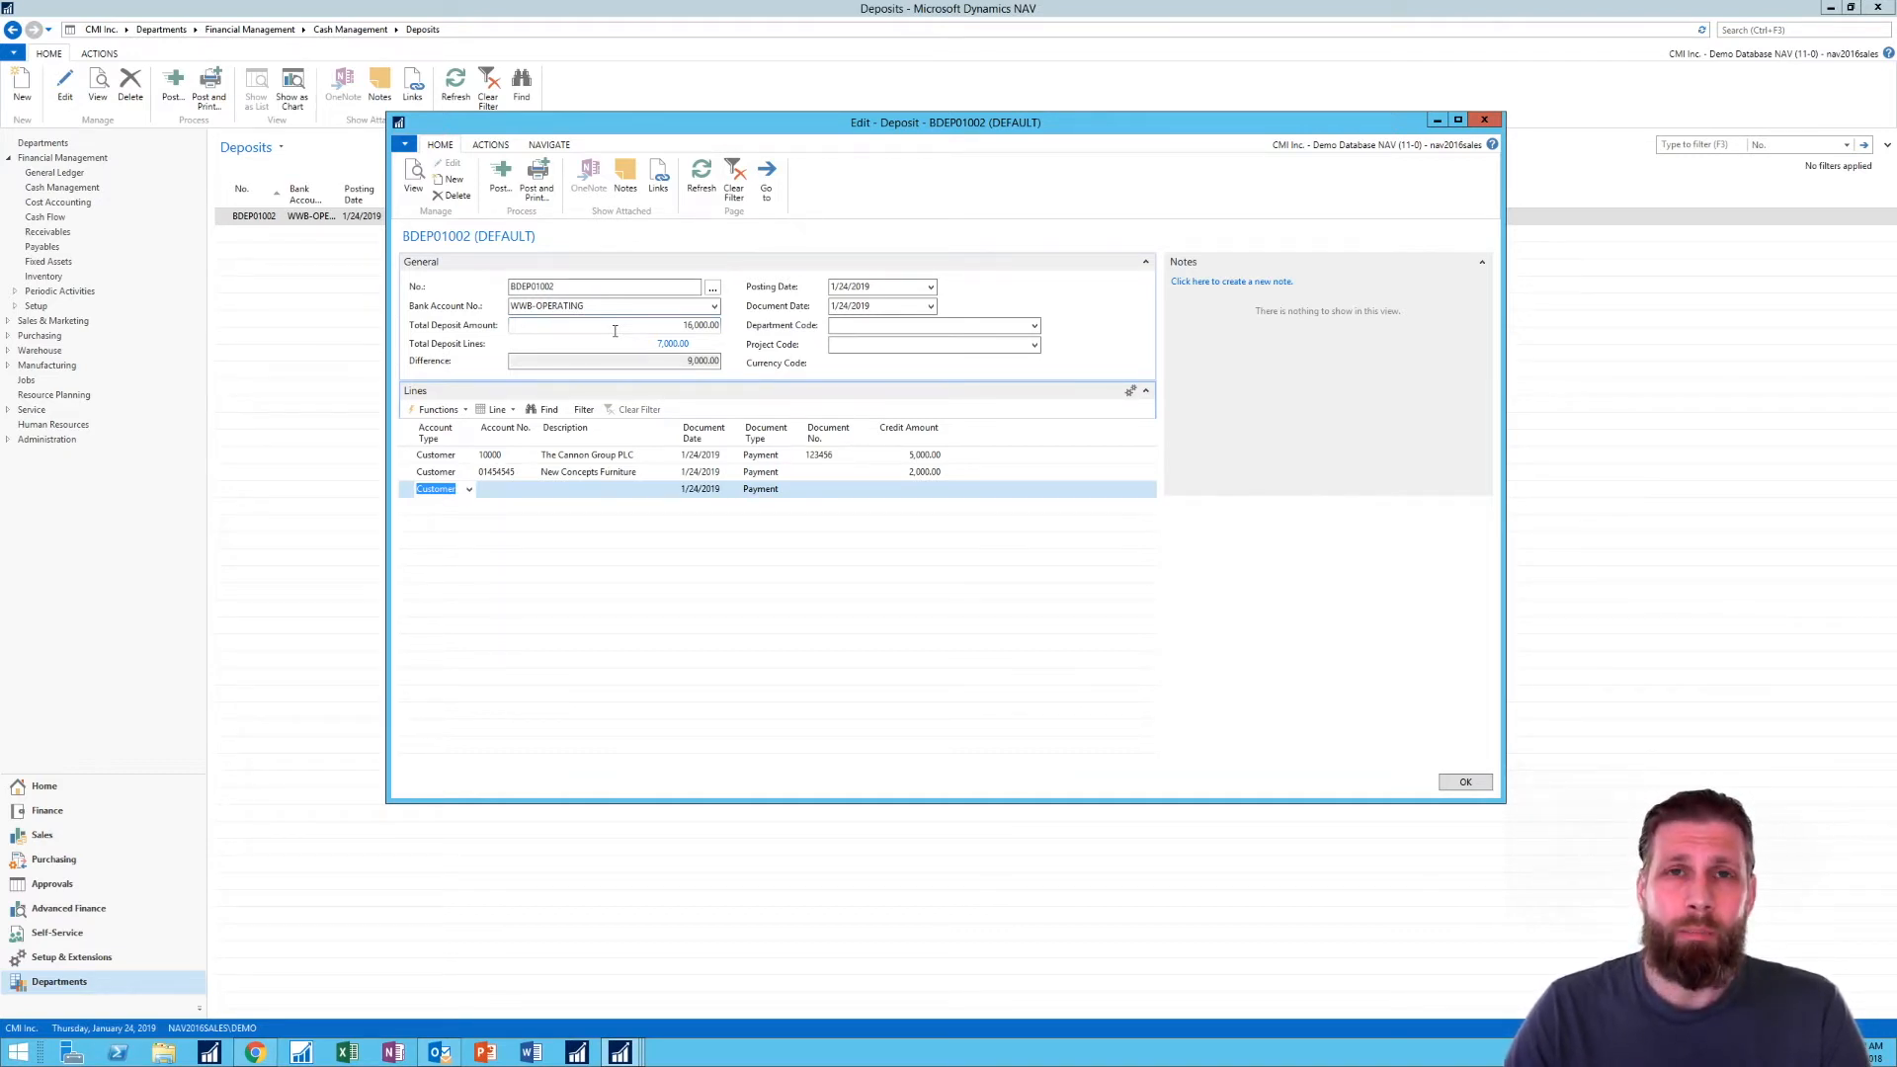
{"action": "left_click", "coordinate": [566, 287]}
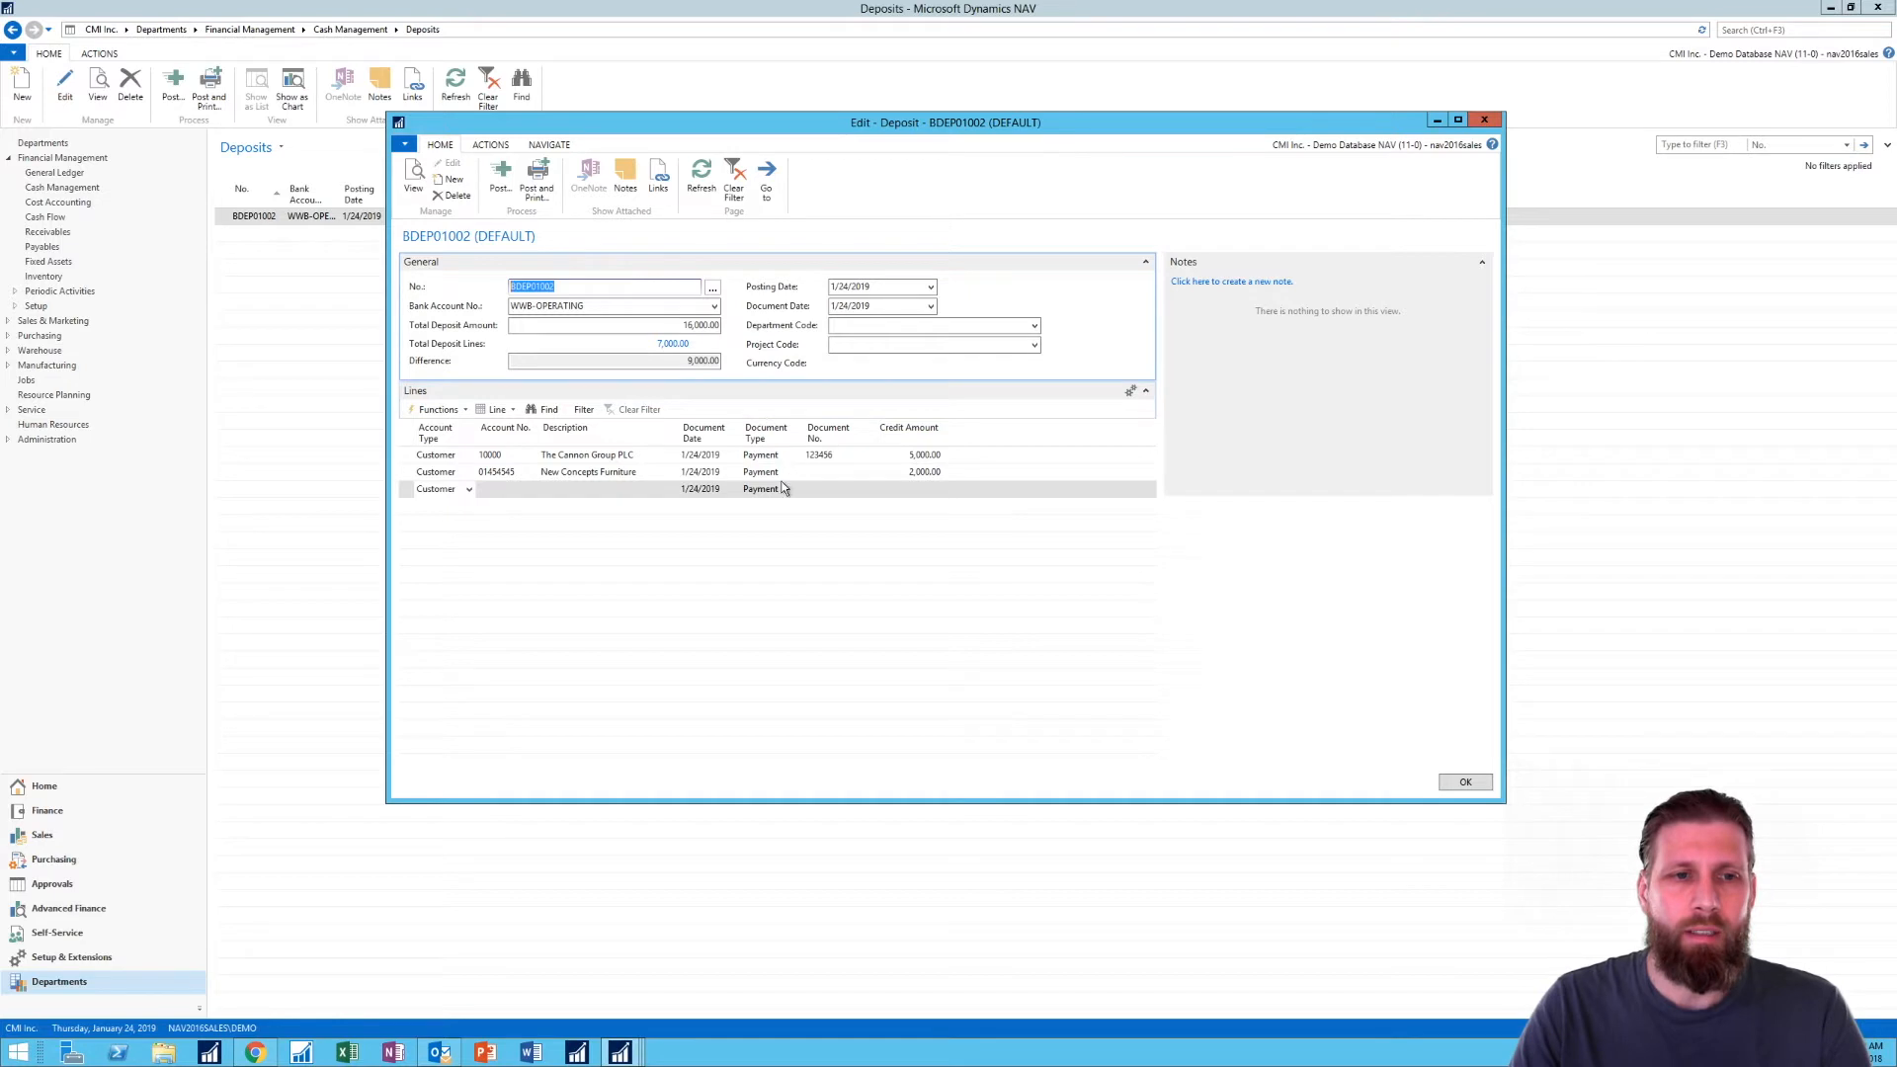
{"action": "left_click", "coordinate": [573, 473]}
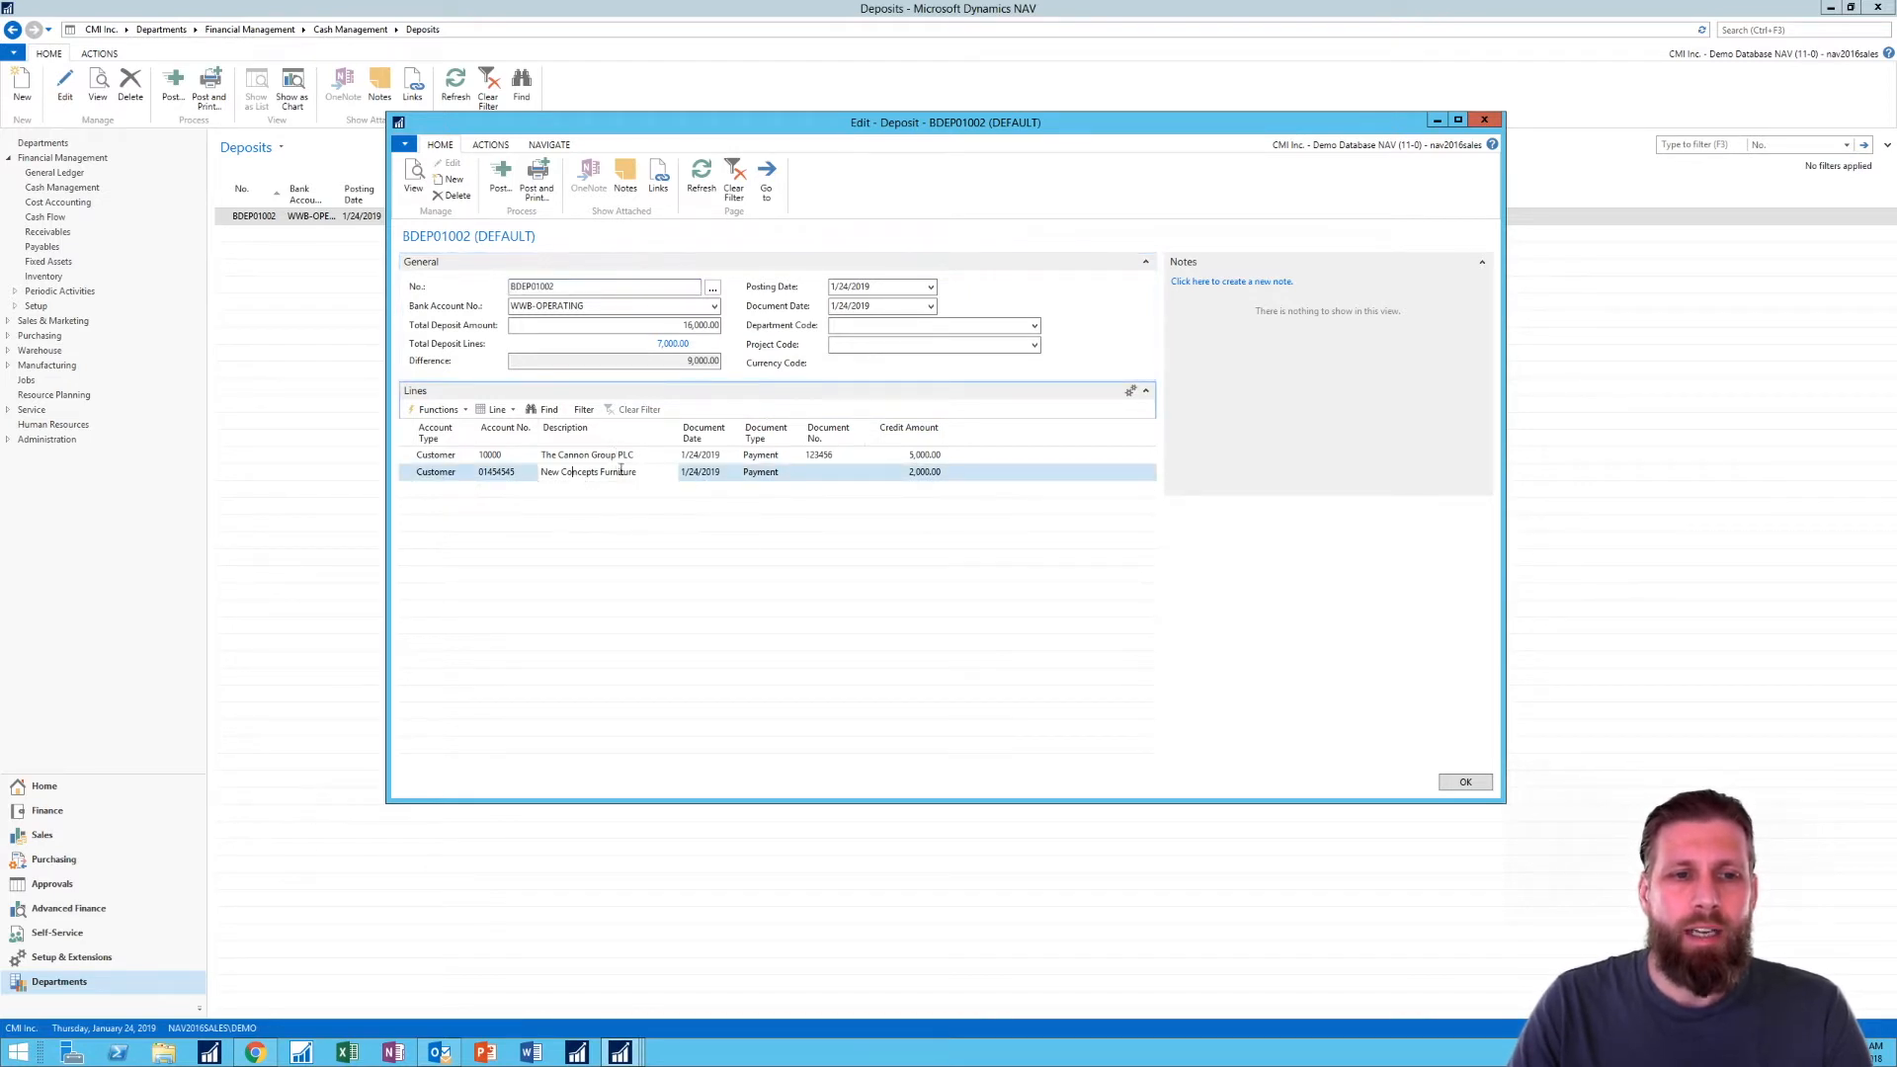
{"action": "left_click", "coordinate": [619, 457]}
{"action": "left_click", "coordinate": [630, 472]}
{"action": "left_click", "coordinate": [635, 457]}
{"action": "left_click", "coordinate": [641, 475]}
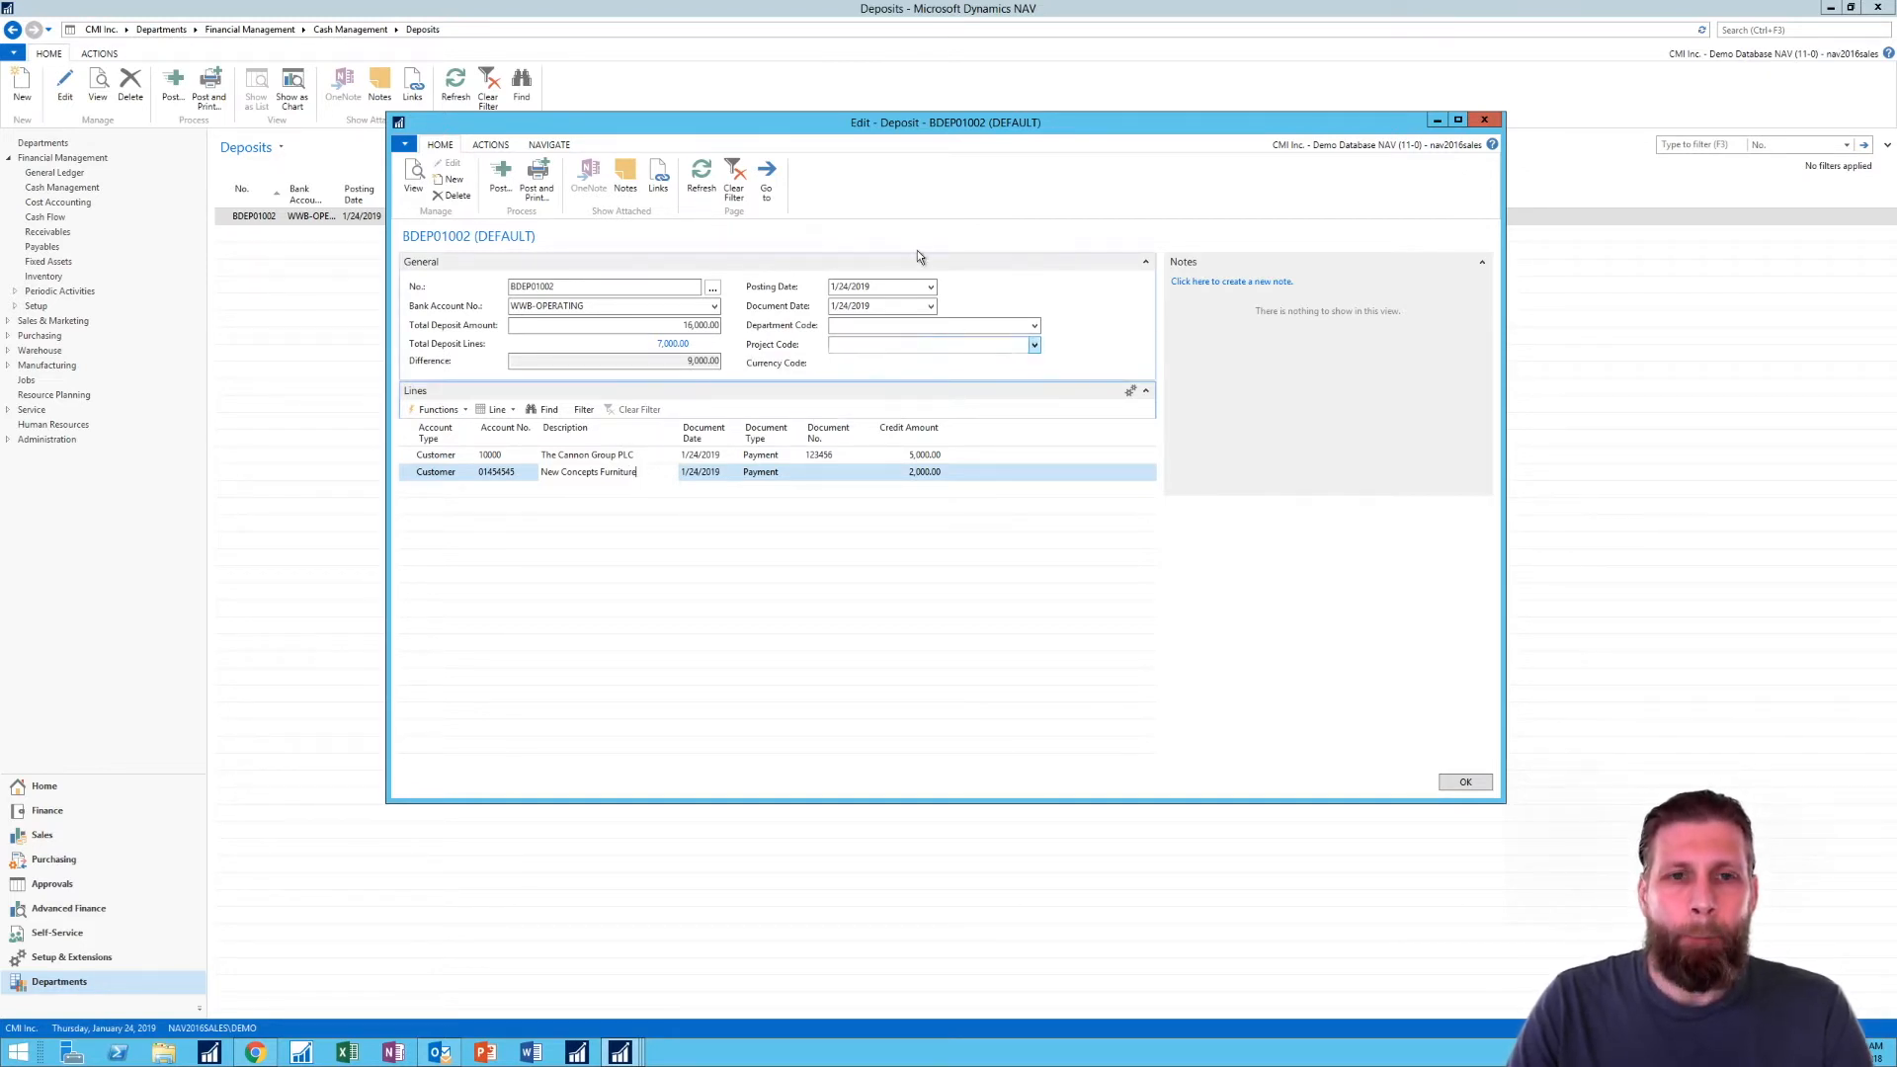
- Close the deposit and open the BANK batch of the Cash Receipt Journals for editing
{"action": "left_click", "coordinate": [1481, 121]}
{"action": "left_click", "coordinate": [1734, 29]}
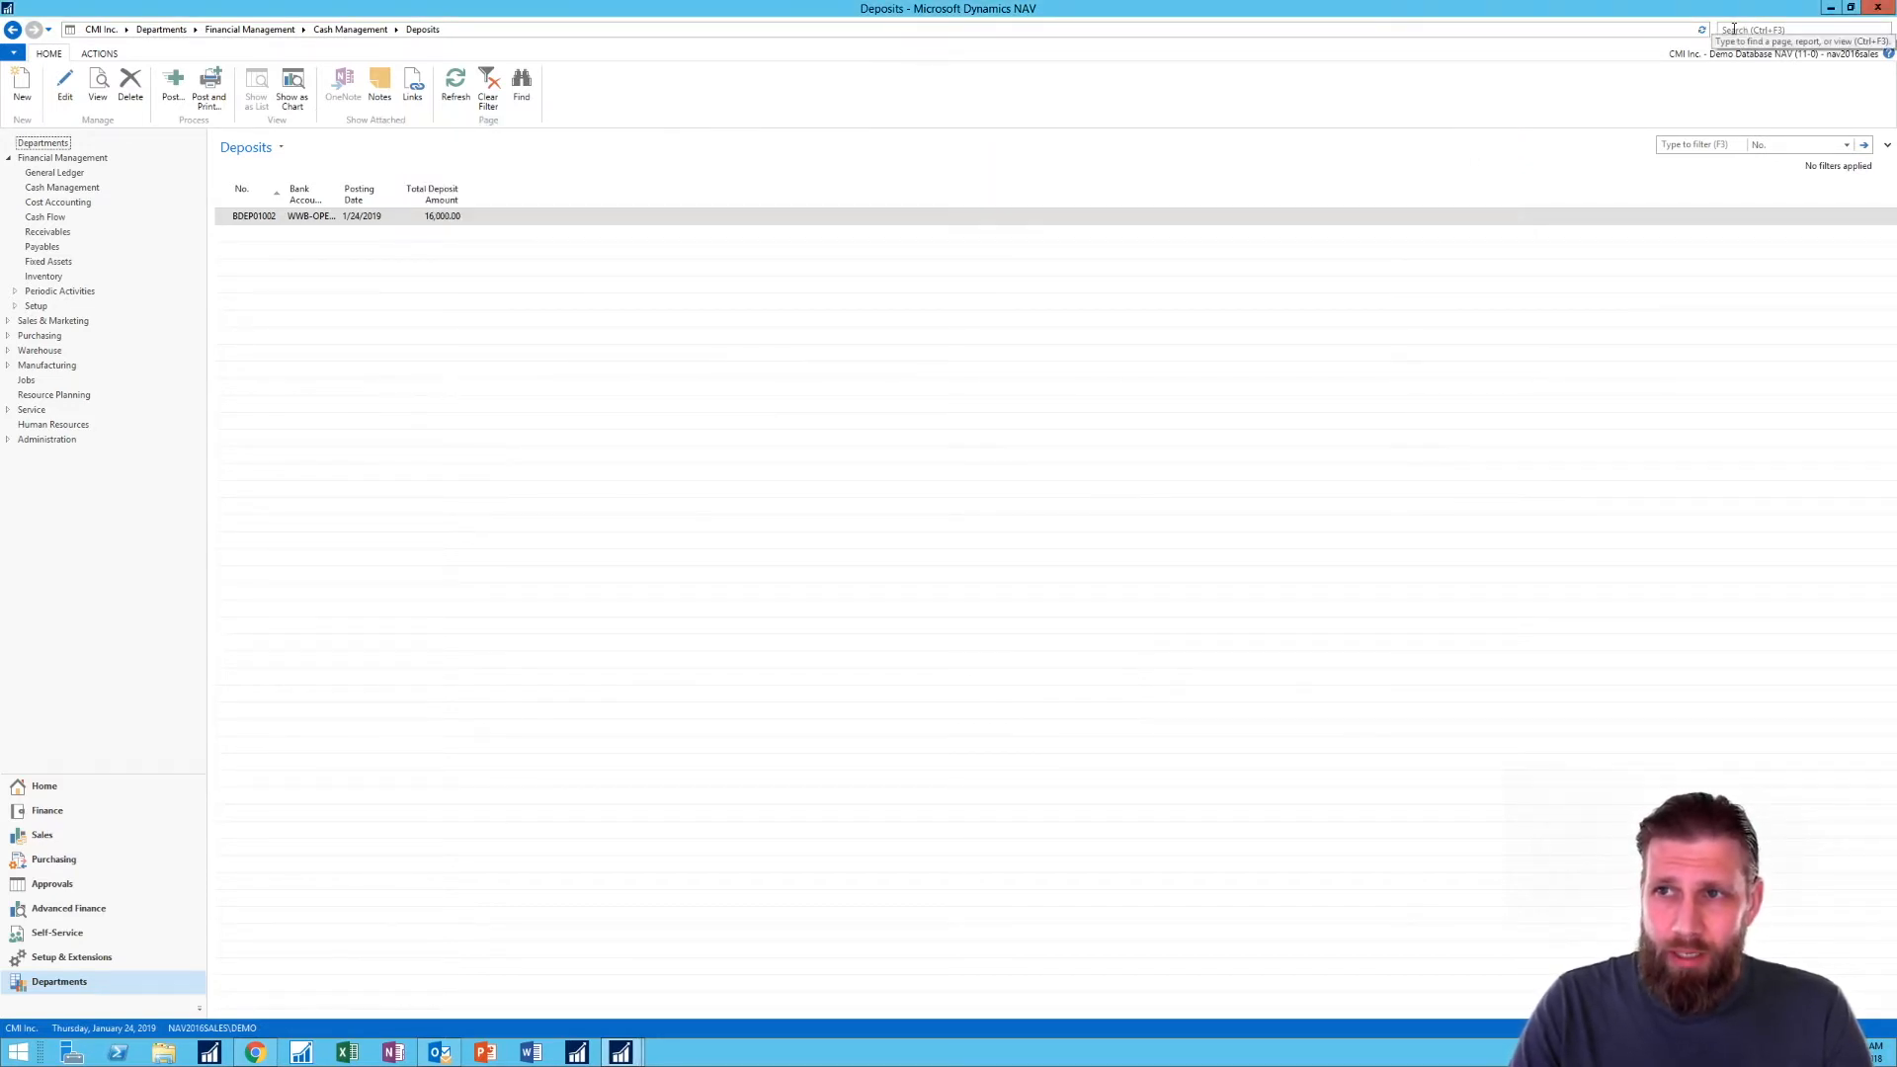
{"action": "type", "text": "ca"}
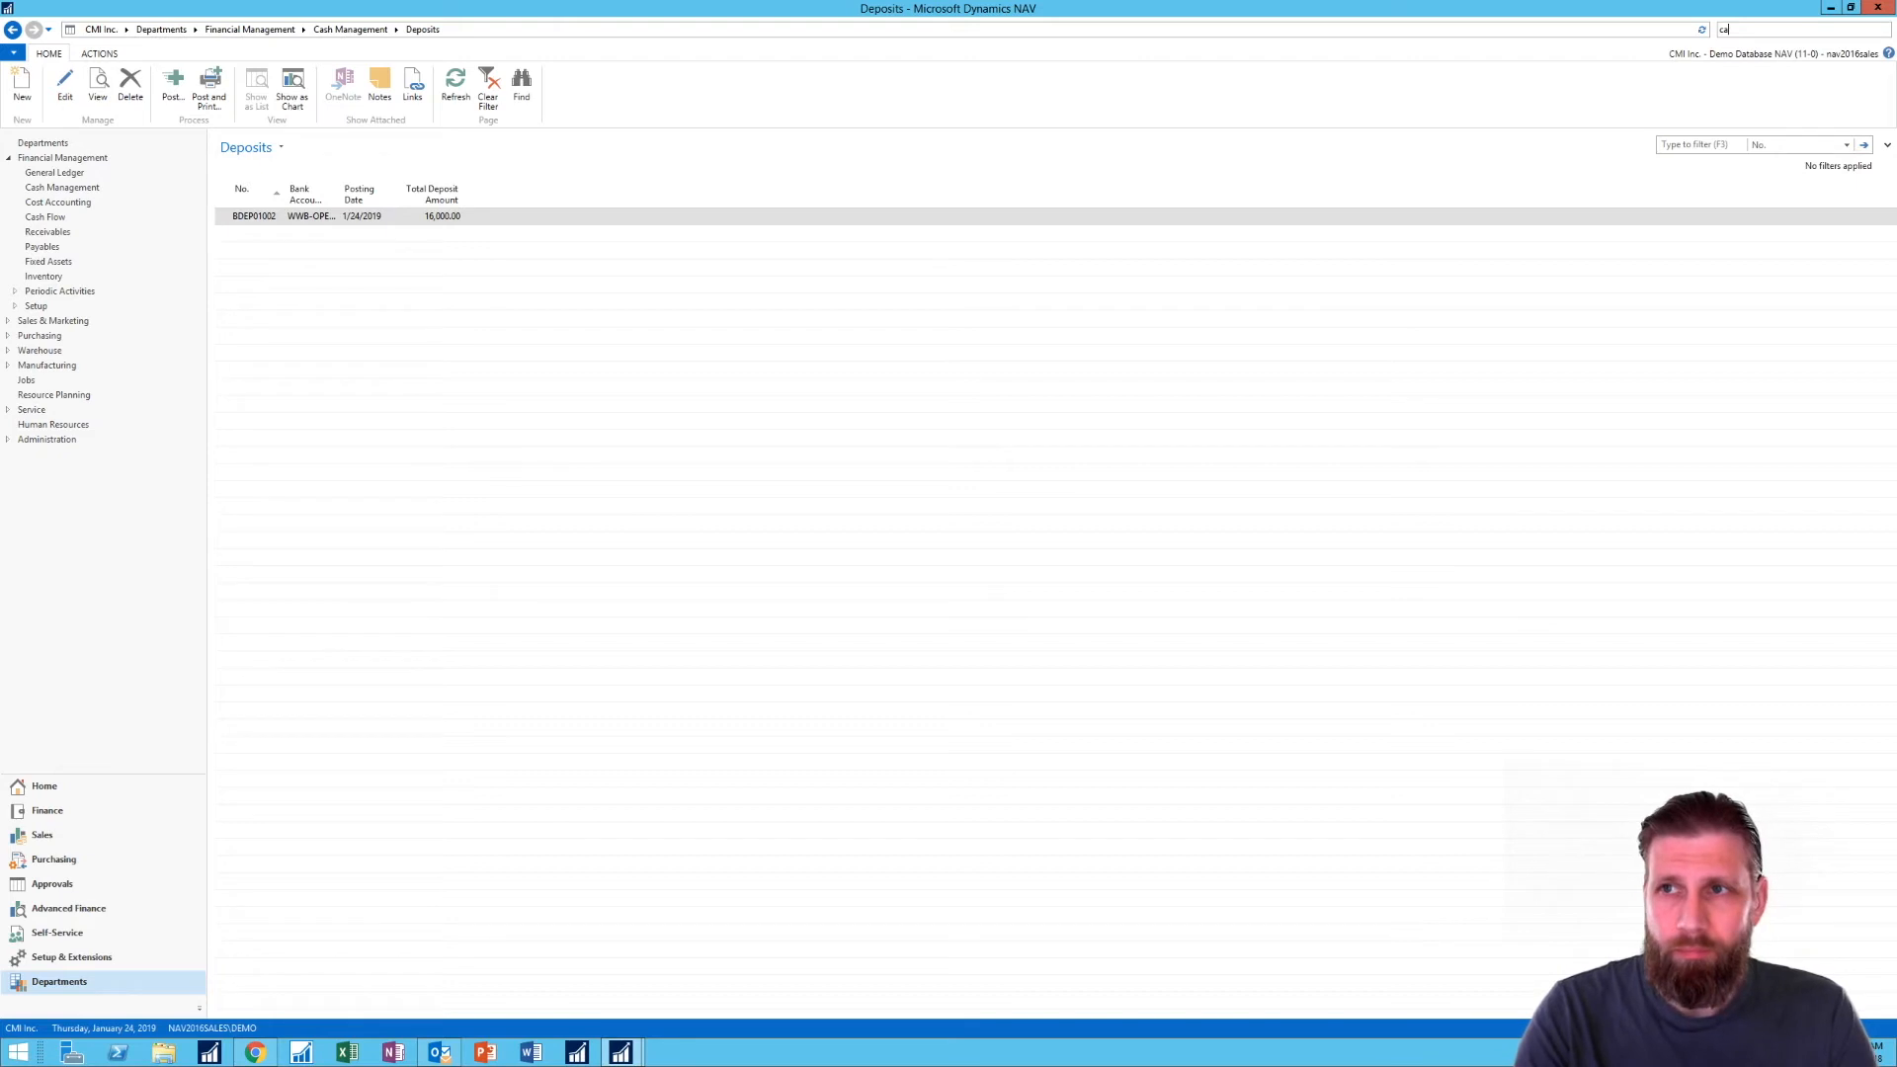
{"action": "type", "text": "sh rec"}
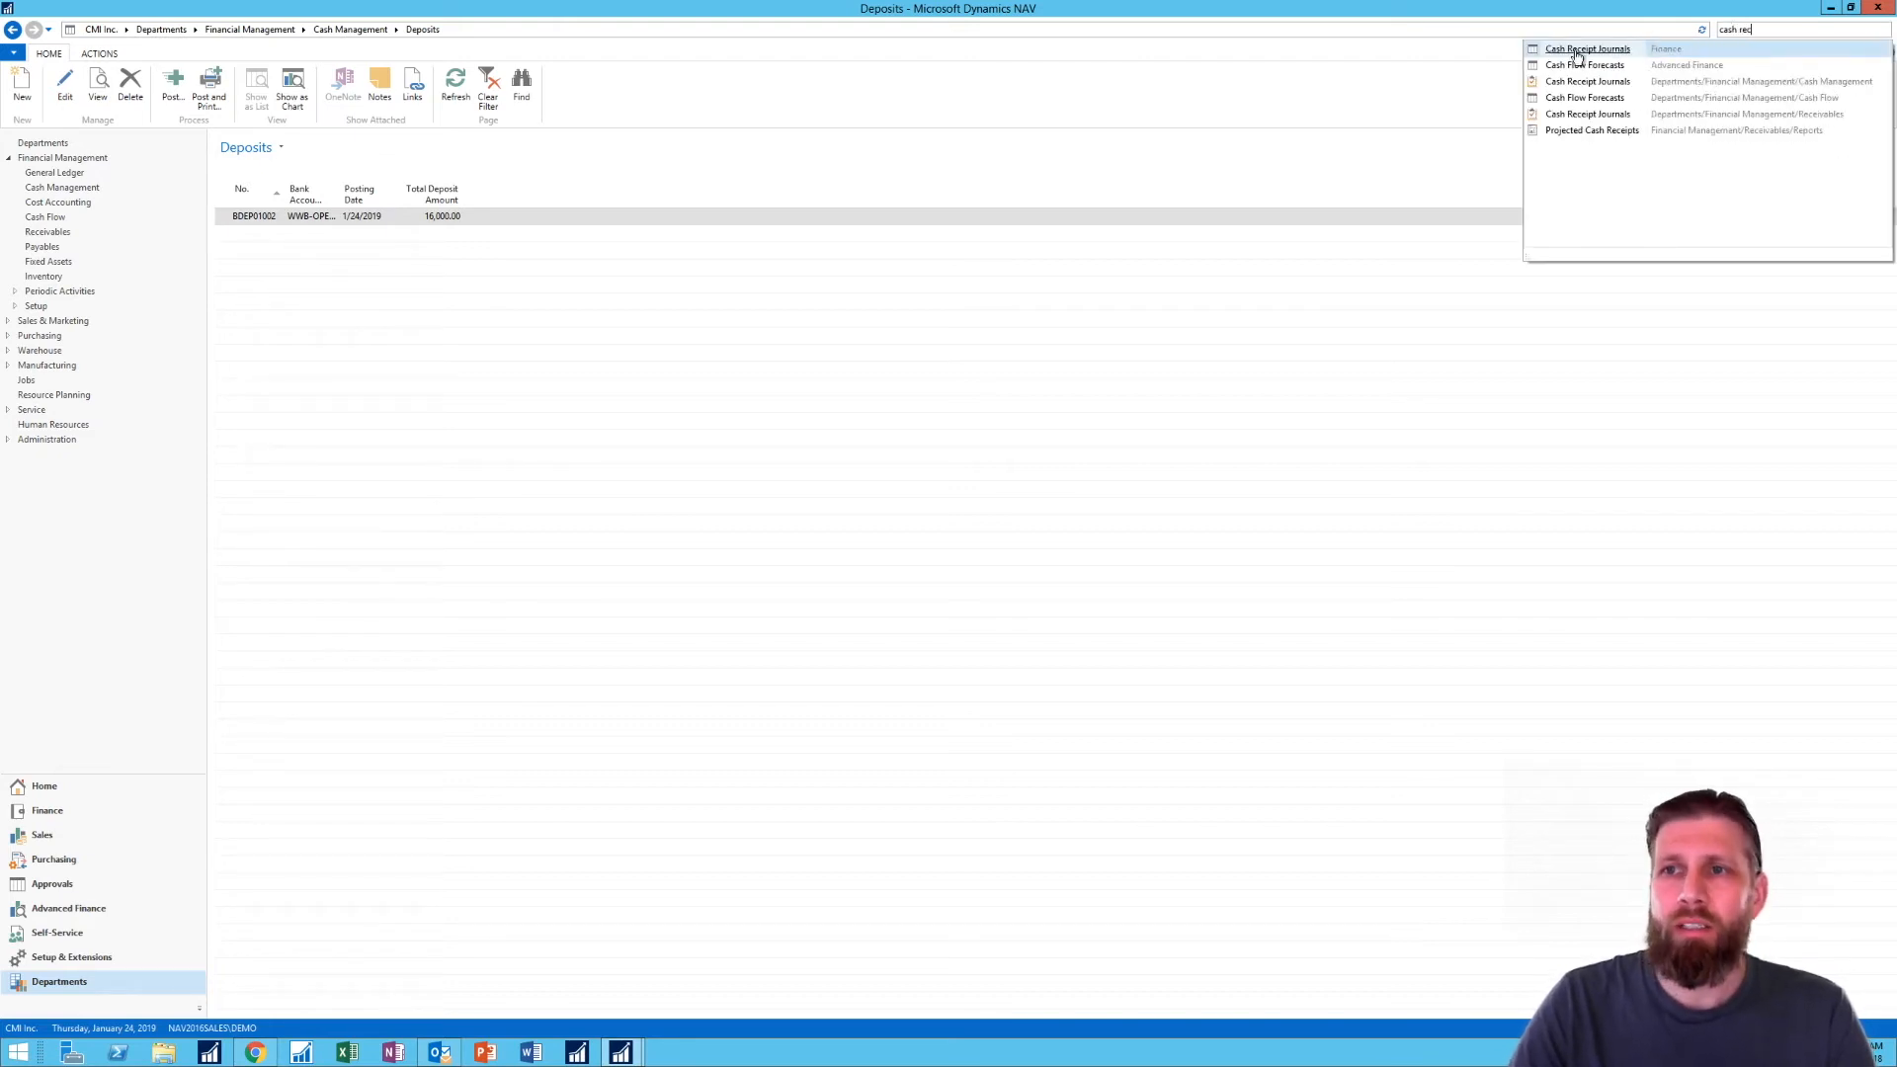
{"action": "left_click", "coordinate": [1578, 50]}
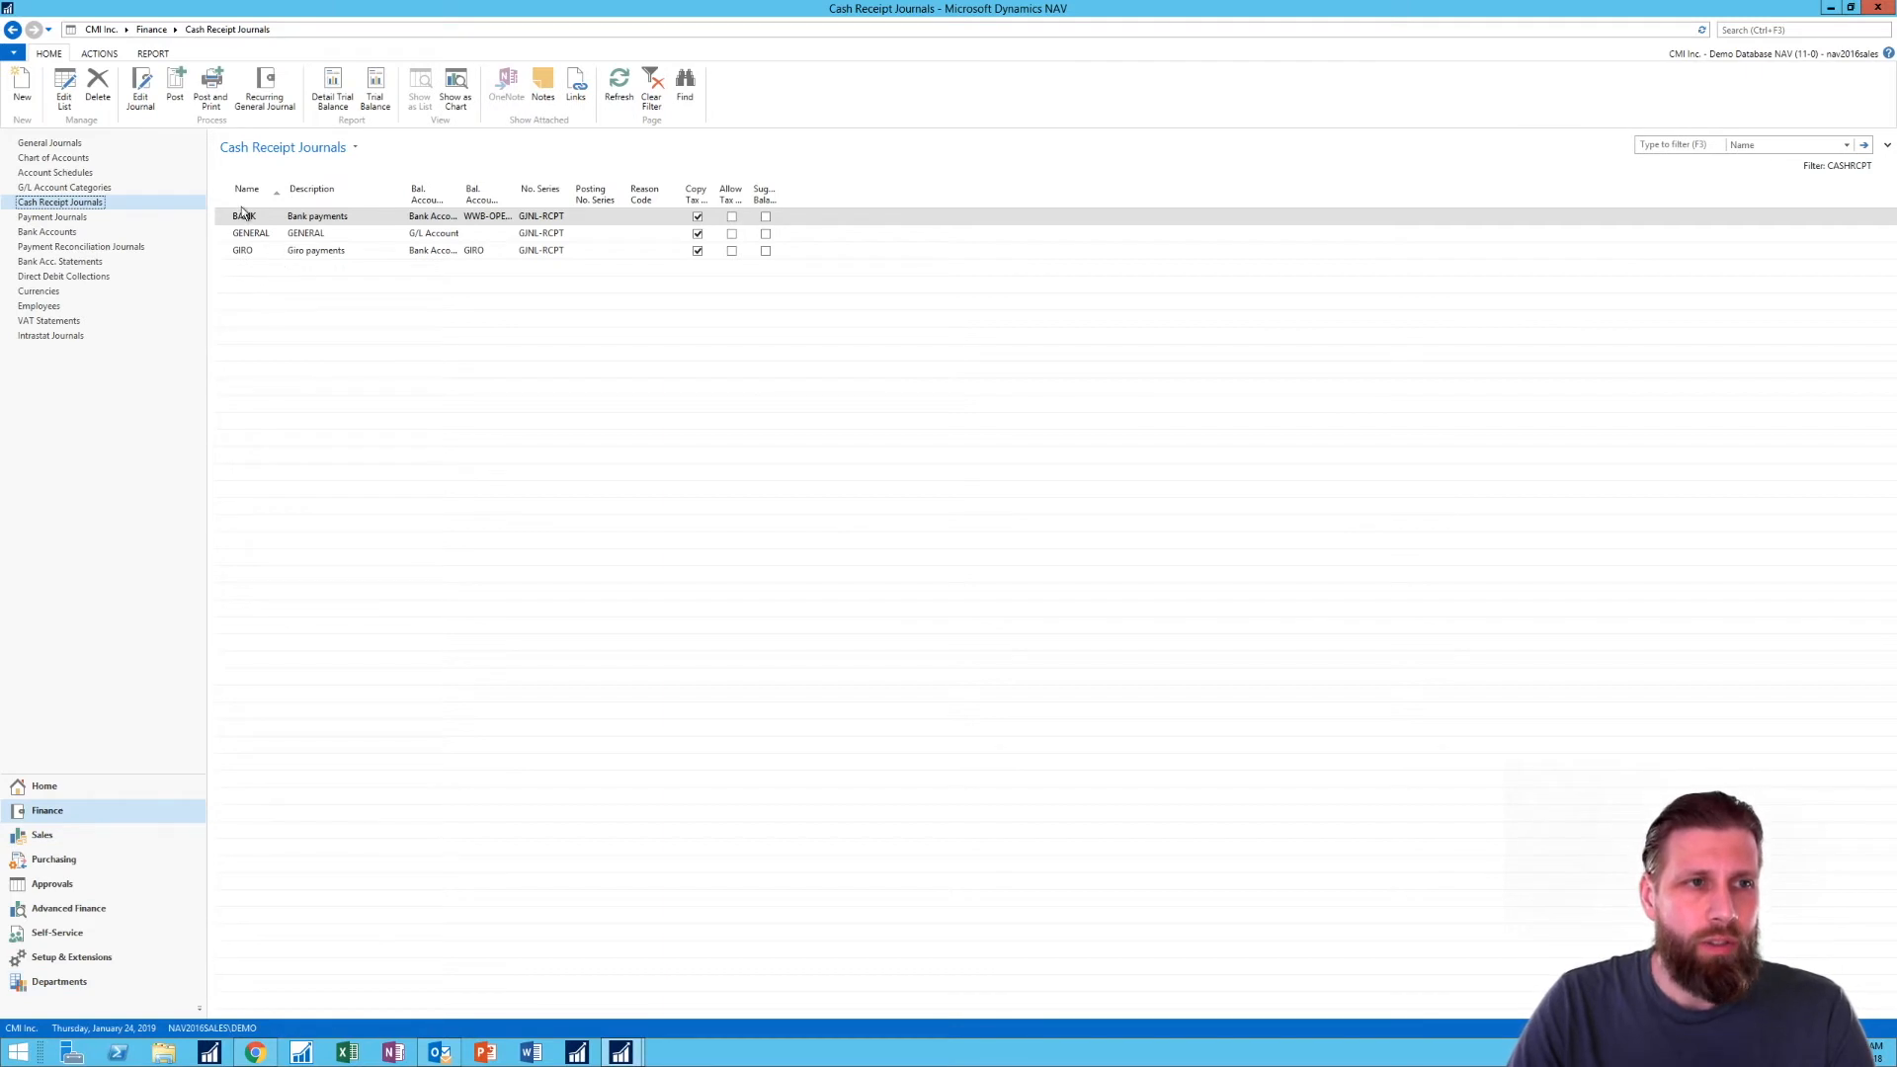
{"action": "left_click", "coordinate": [140, 89]}
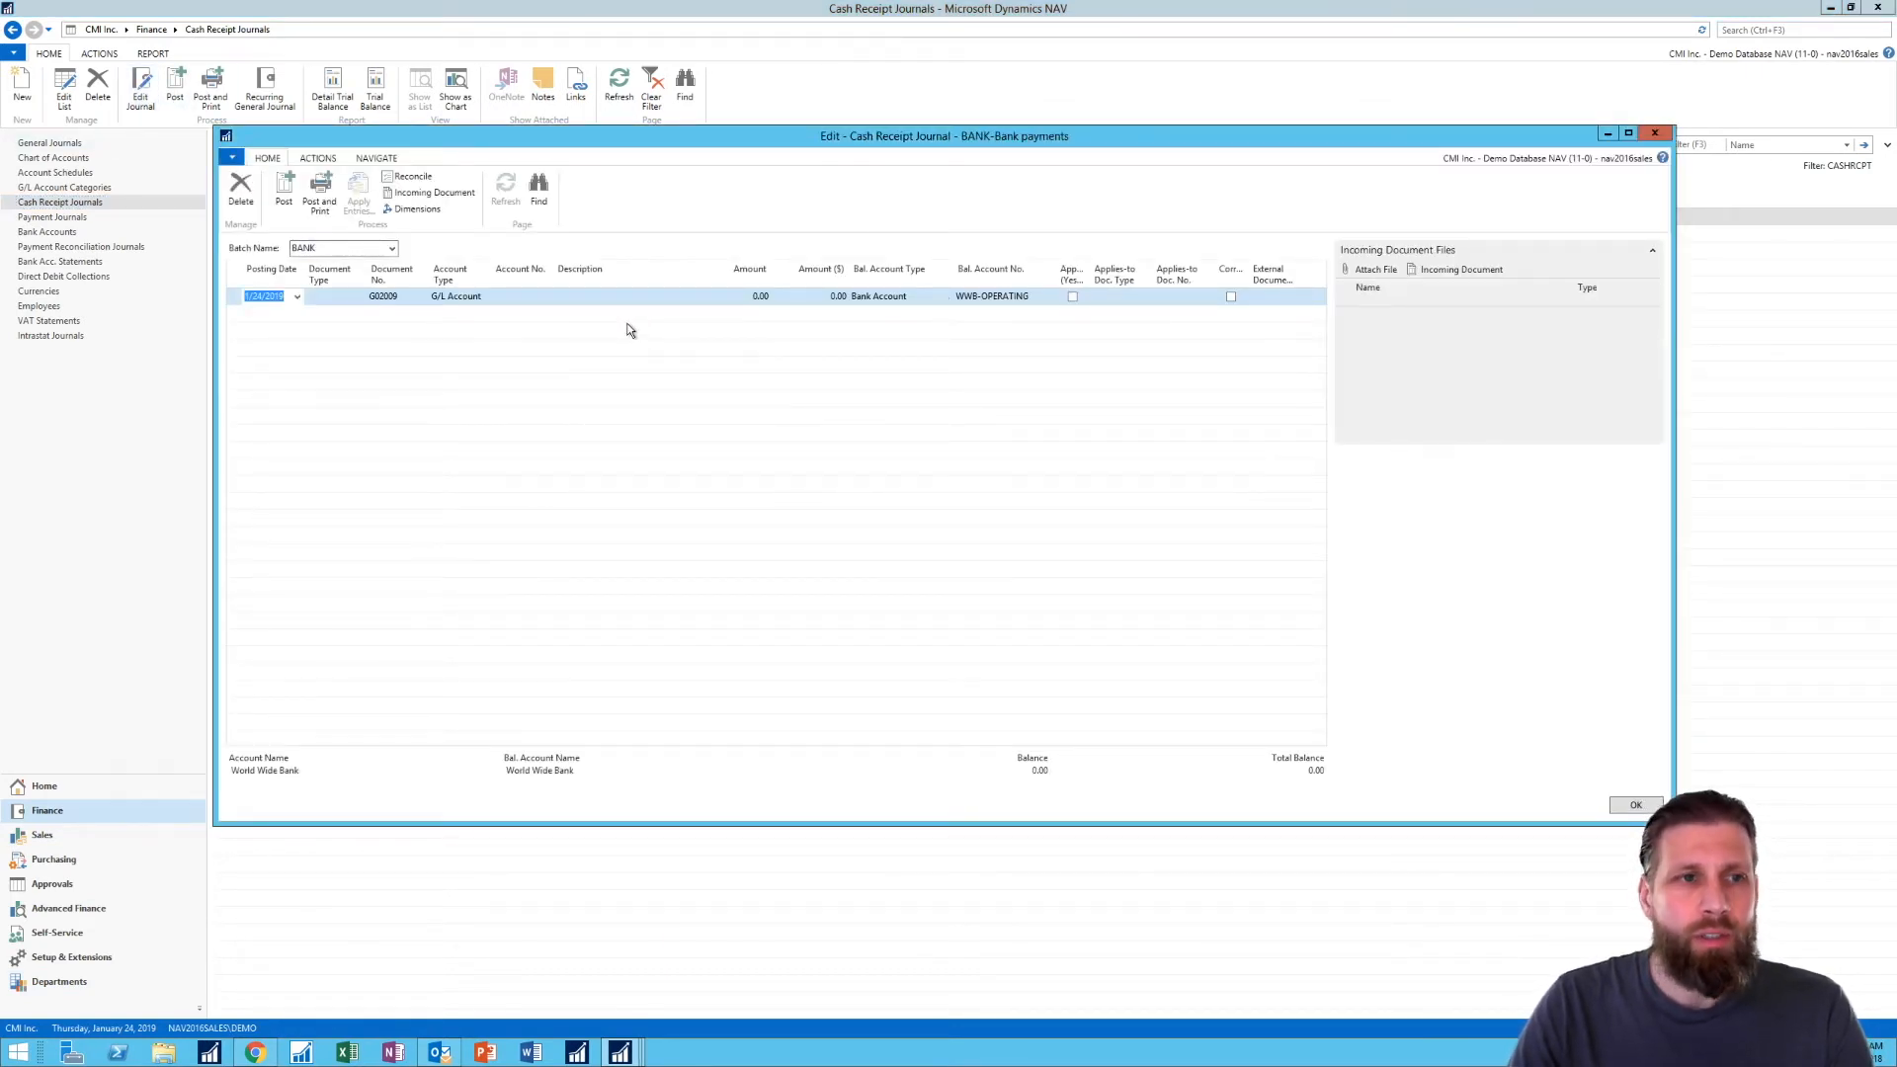
- Set the first journal line's document type to Payment and its account to customer The Cannon Group PLC
{"action": "key", "text": "Tab"}
{"action": "type", "text": "p"}
{"action": "key", "text": "Tab"}
{"action": "key", "text": "Tab"}
{"action": "type", "text": "c"}
{"action": "key", "text": "Tab"}
{"action": "type", "text": "the c"}
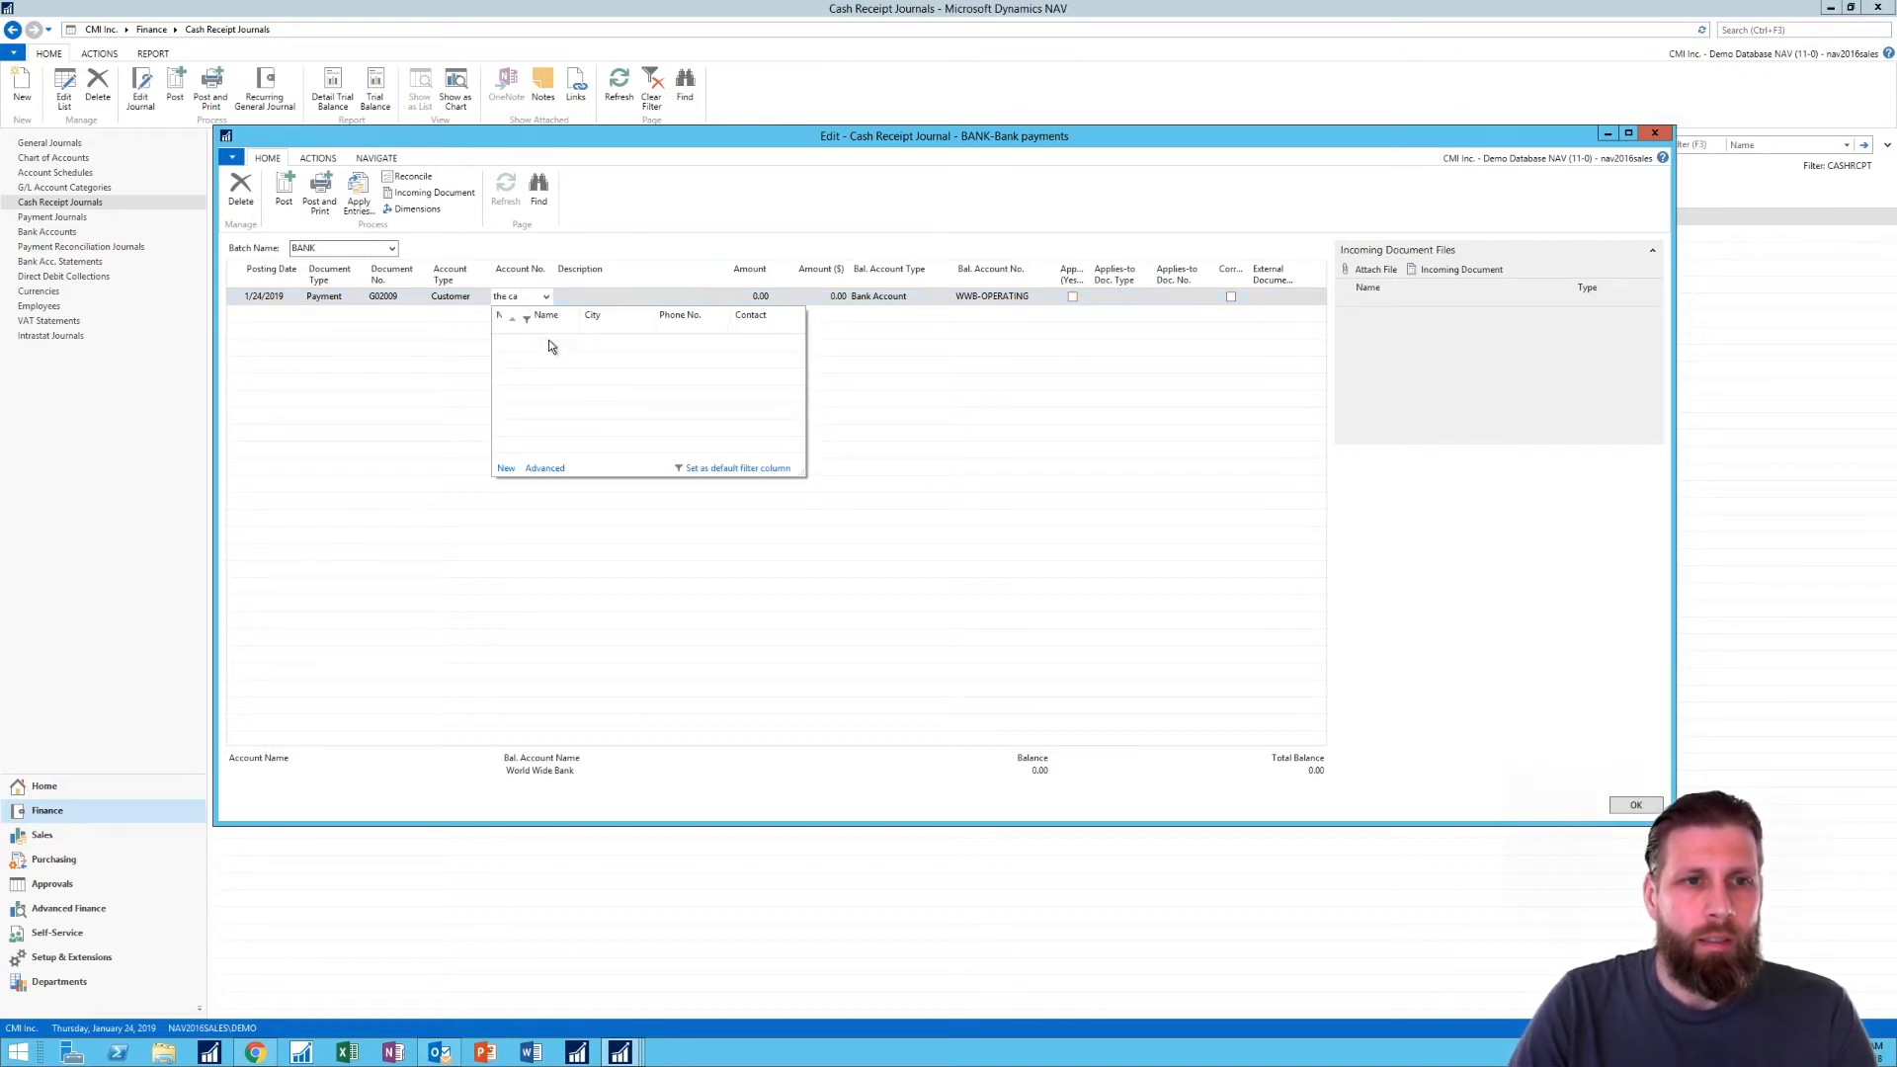
{"action": "left_click", "coordinate": [545, 336]}
{"action": "key", "text": "Tab"}
{"action": "key", "text": "Tab"}
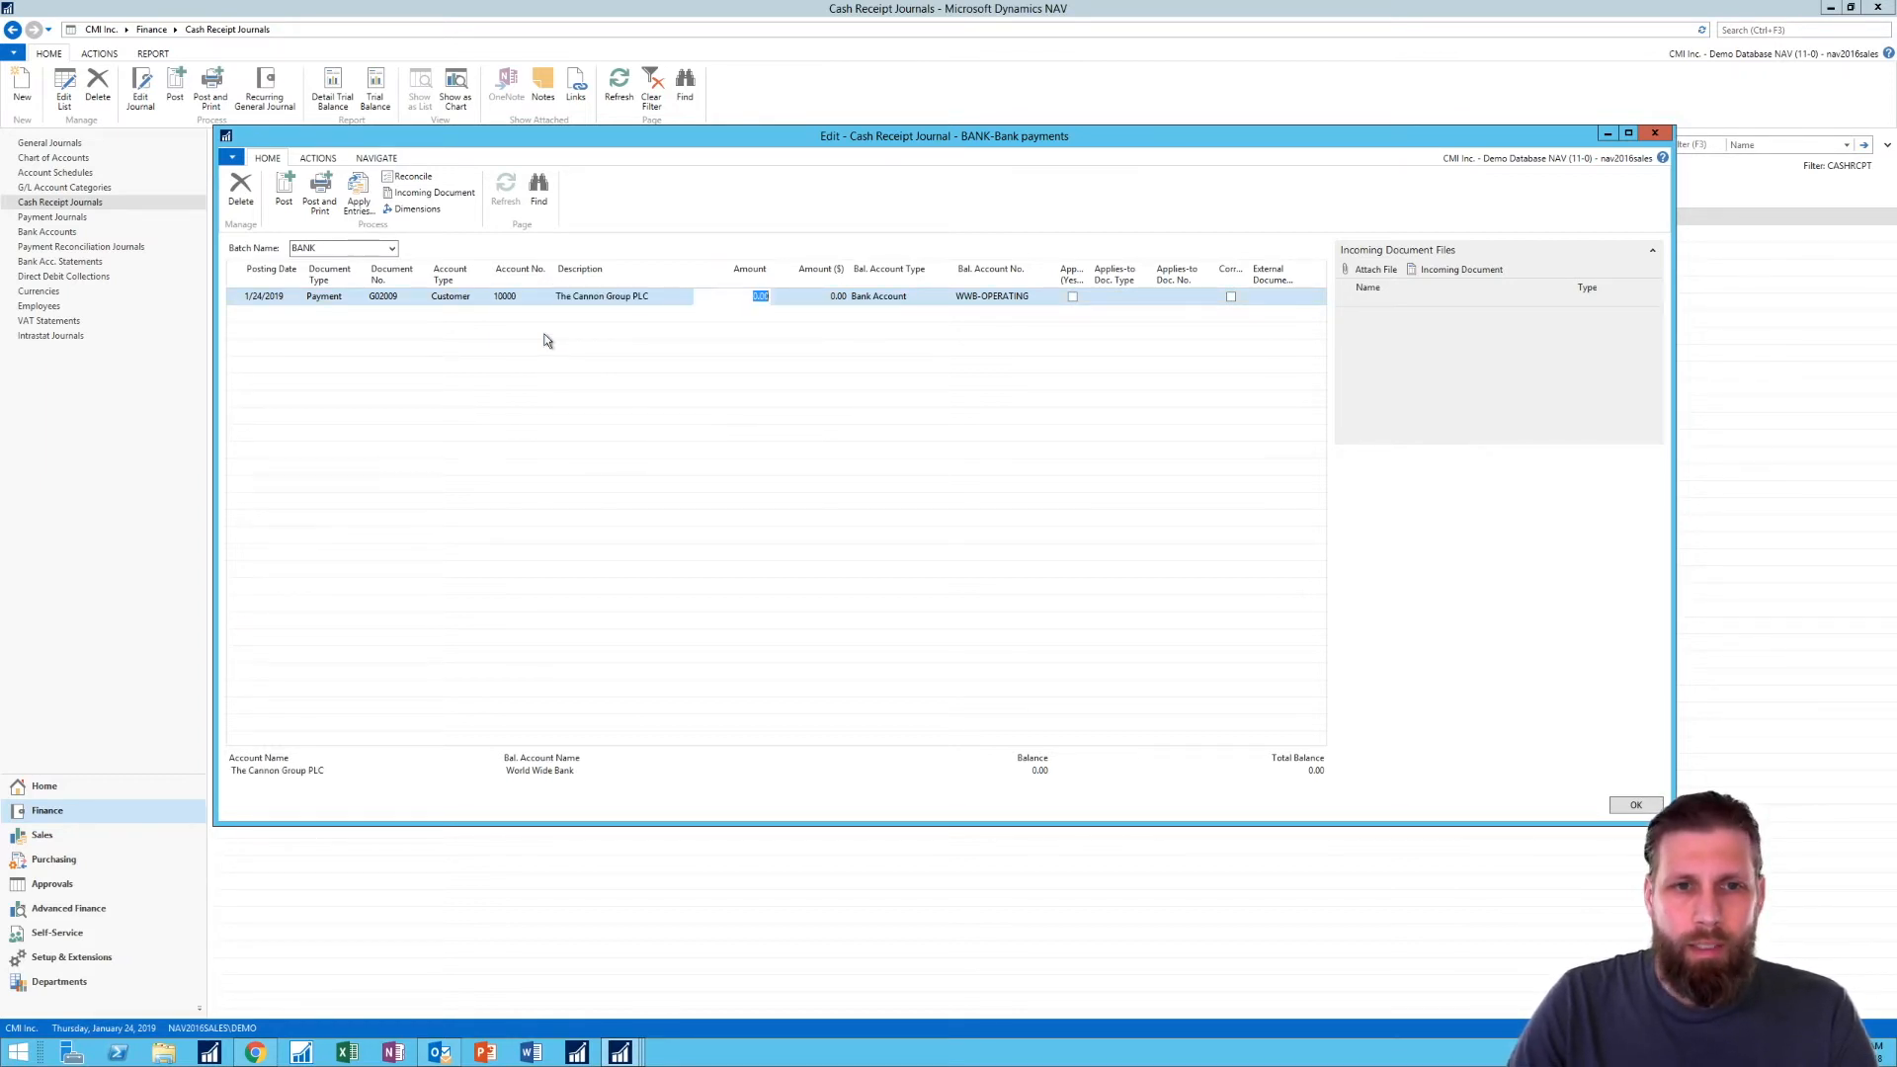
- Set The Cannon Group PLC line's amount to -5,000 and its balancing account type to G/L Account
{"action": "type", "text": "-45"}
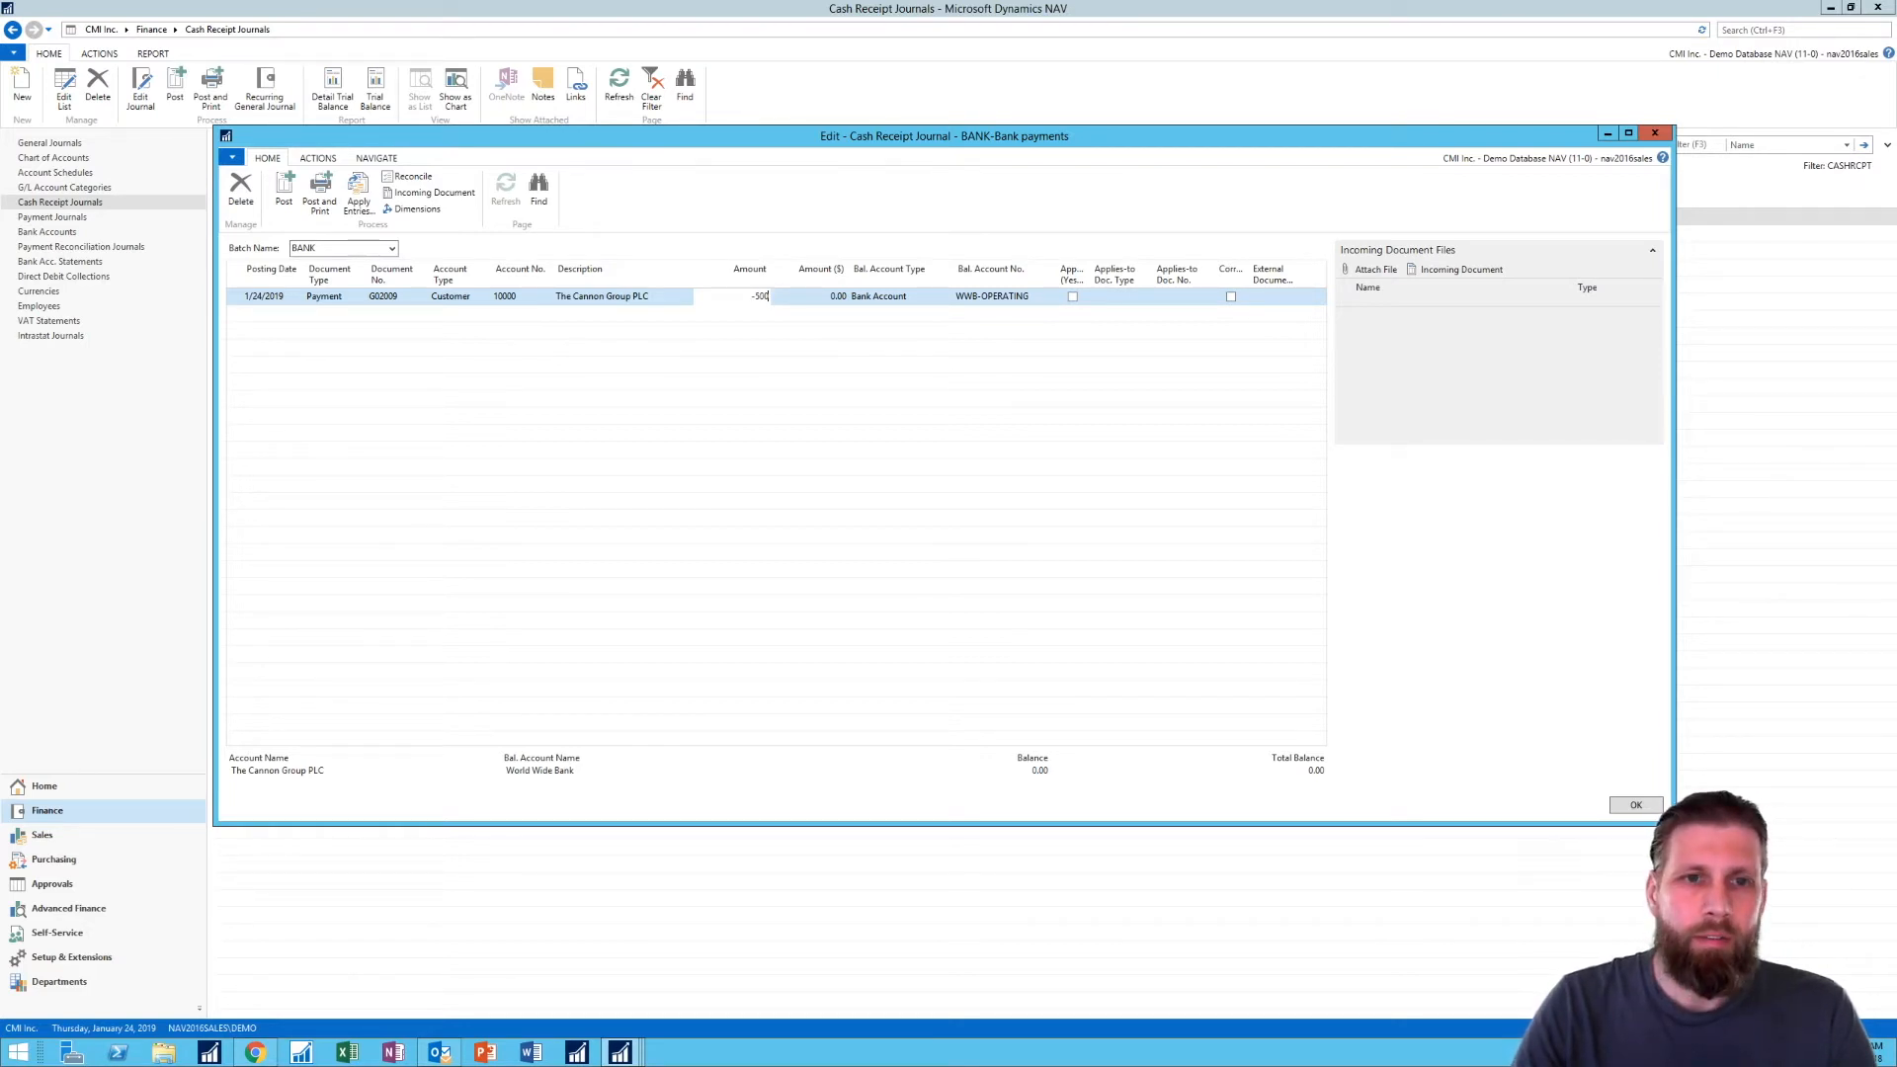
{"action": "key", "text": "Tab"}
{"action": "key", "text": "Tab"}
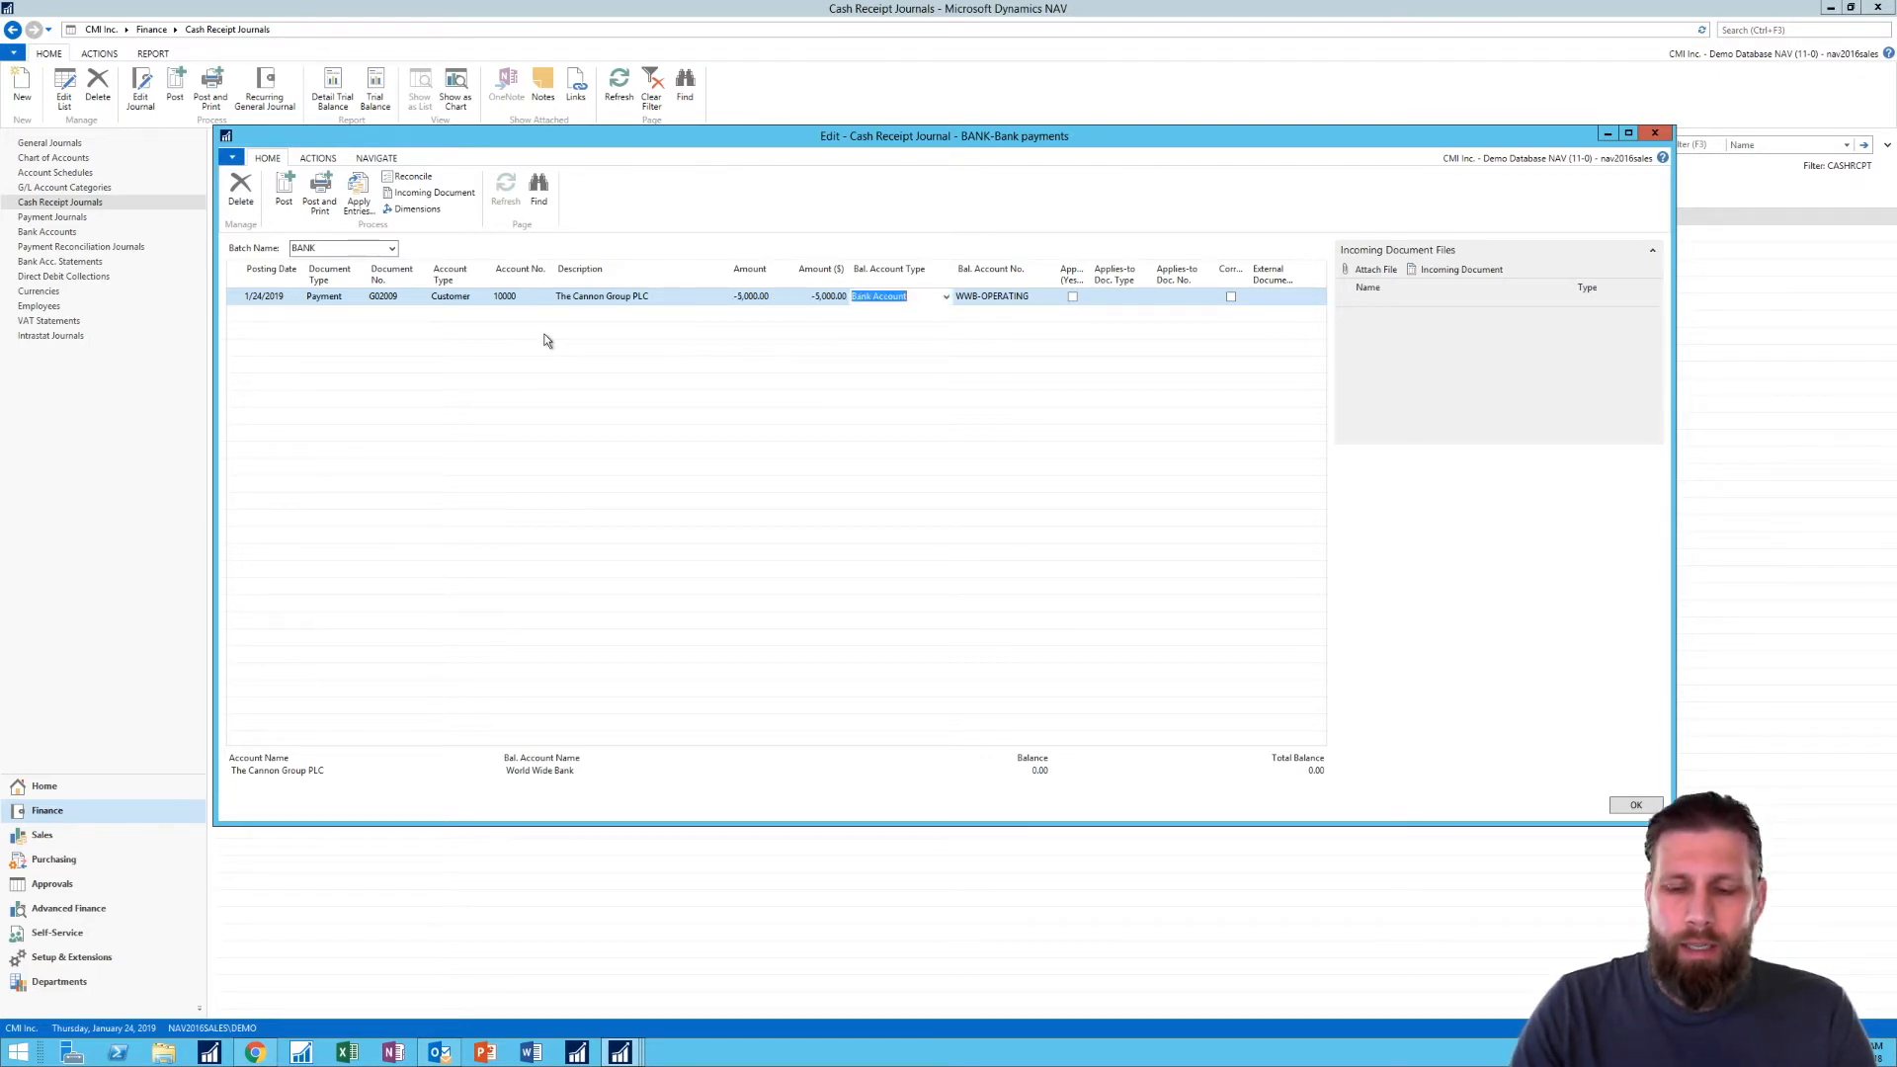
{"action": "type", "text": "g"}
{"action": "key", "text": "Tab"}
- Add a second journal payment line for customer New Concepts Furniture
{"action": "key", "text": "Down"}
{"action": "key", "text": "Left"}
{"action": "key", "text": "Left"}
{"action": "key", "text": "Left"}
{"action": "key", "text": "Left"}
{"action": "key", "text": "Left"}
{"action": "key", "text": "Left"}
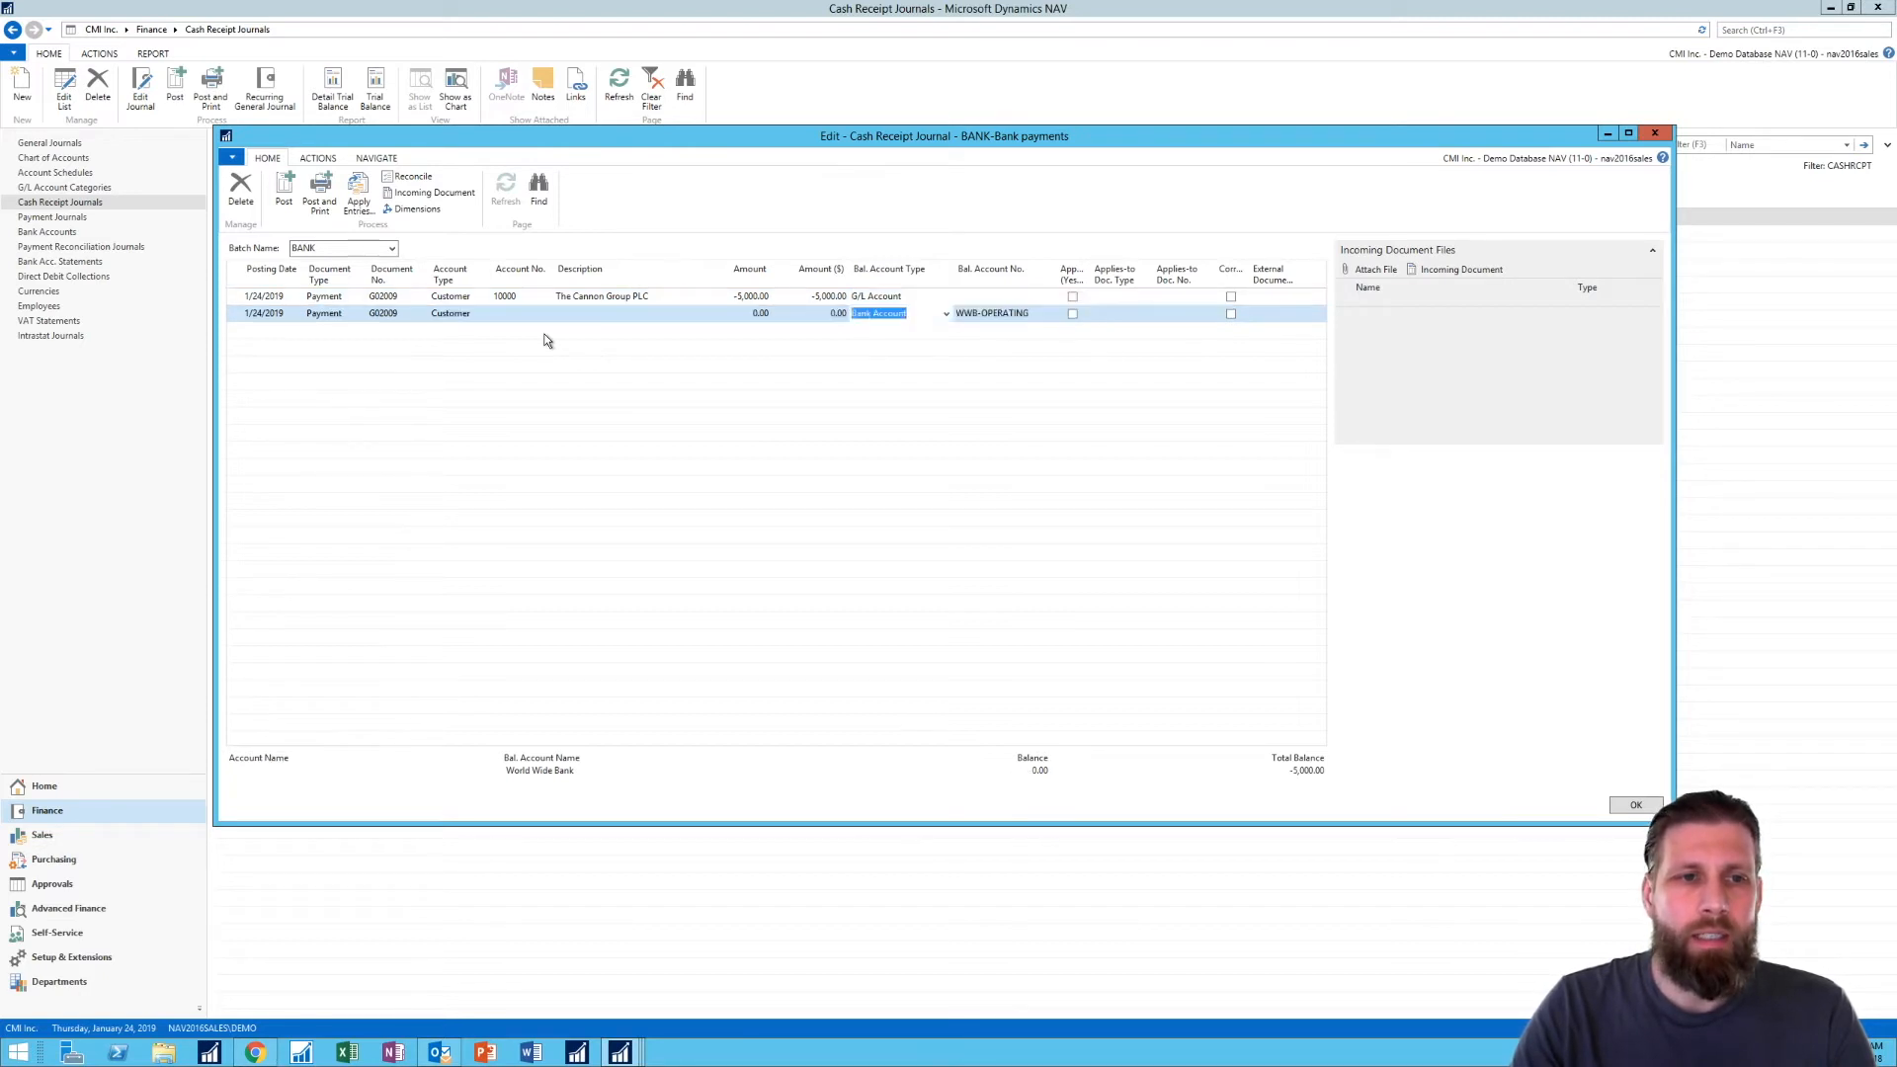
{"action": "key", "text": "Right"}
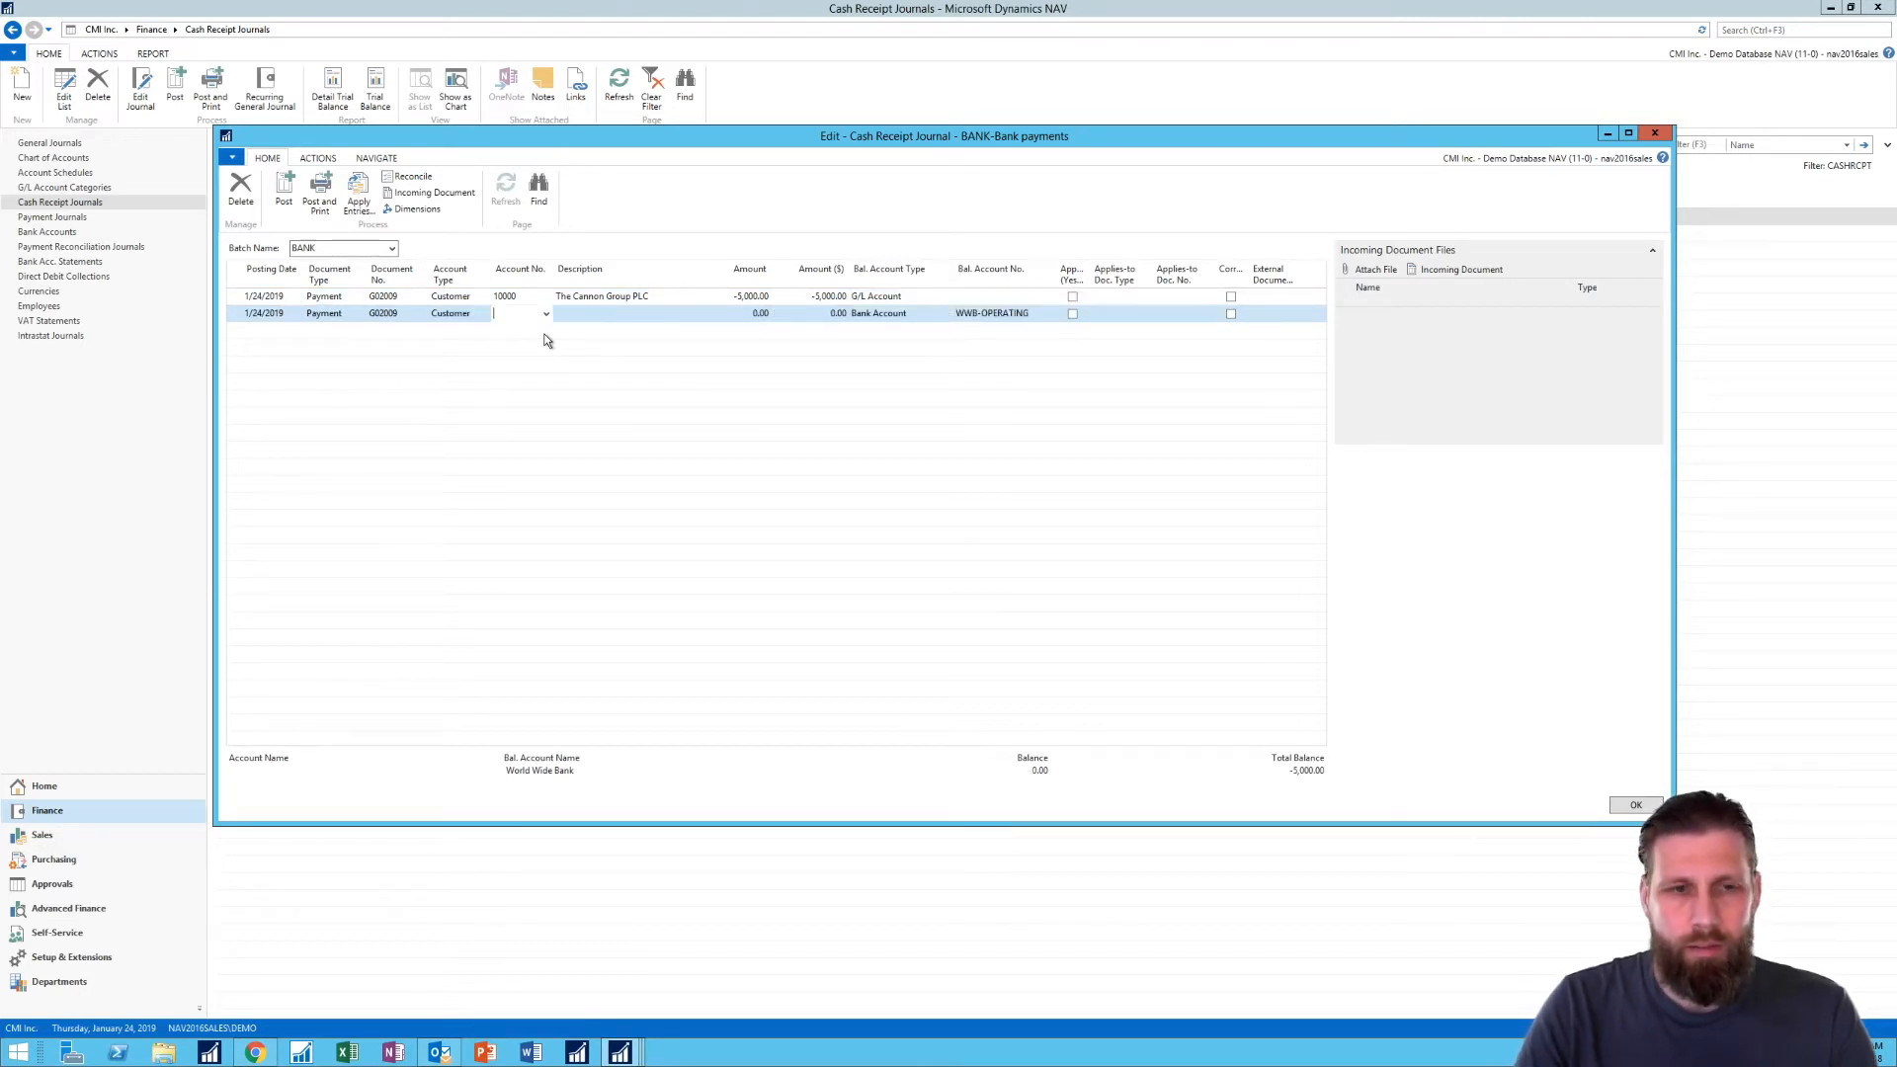
{"action": "left_click", "coordinate": [547, 314]}
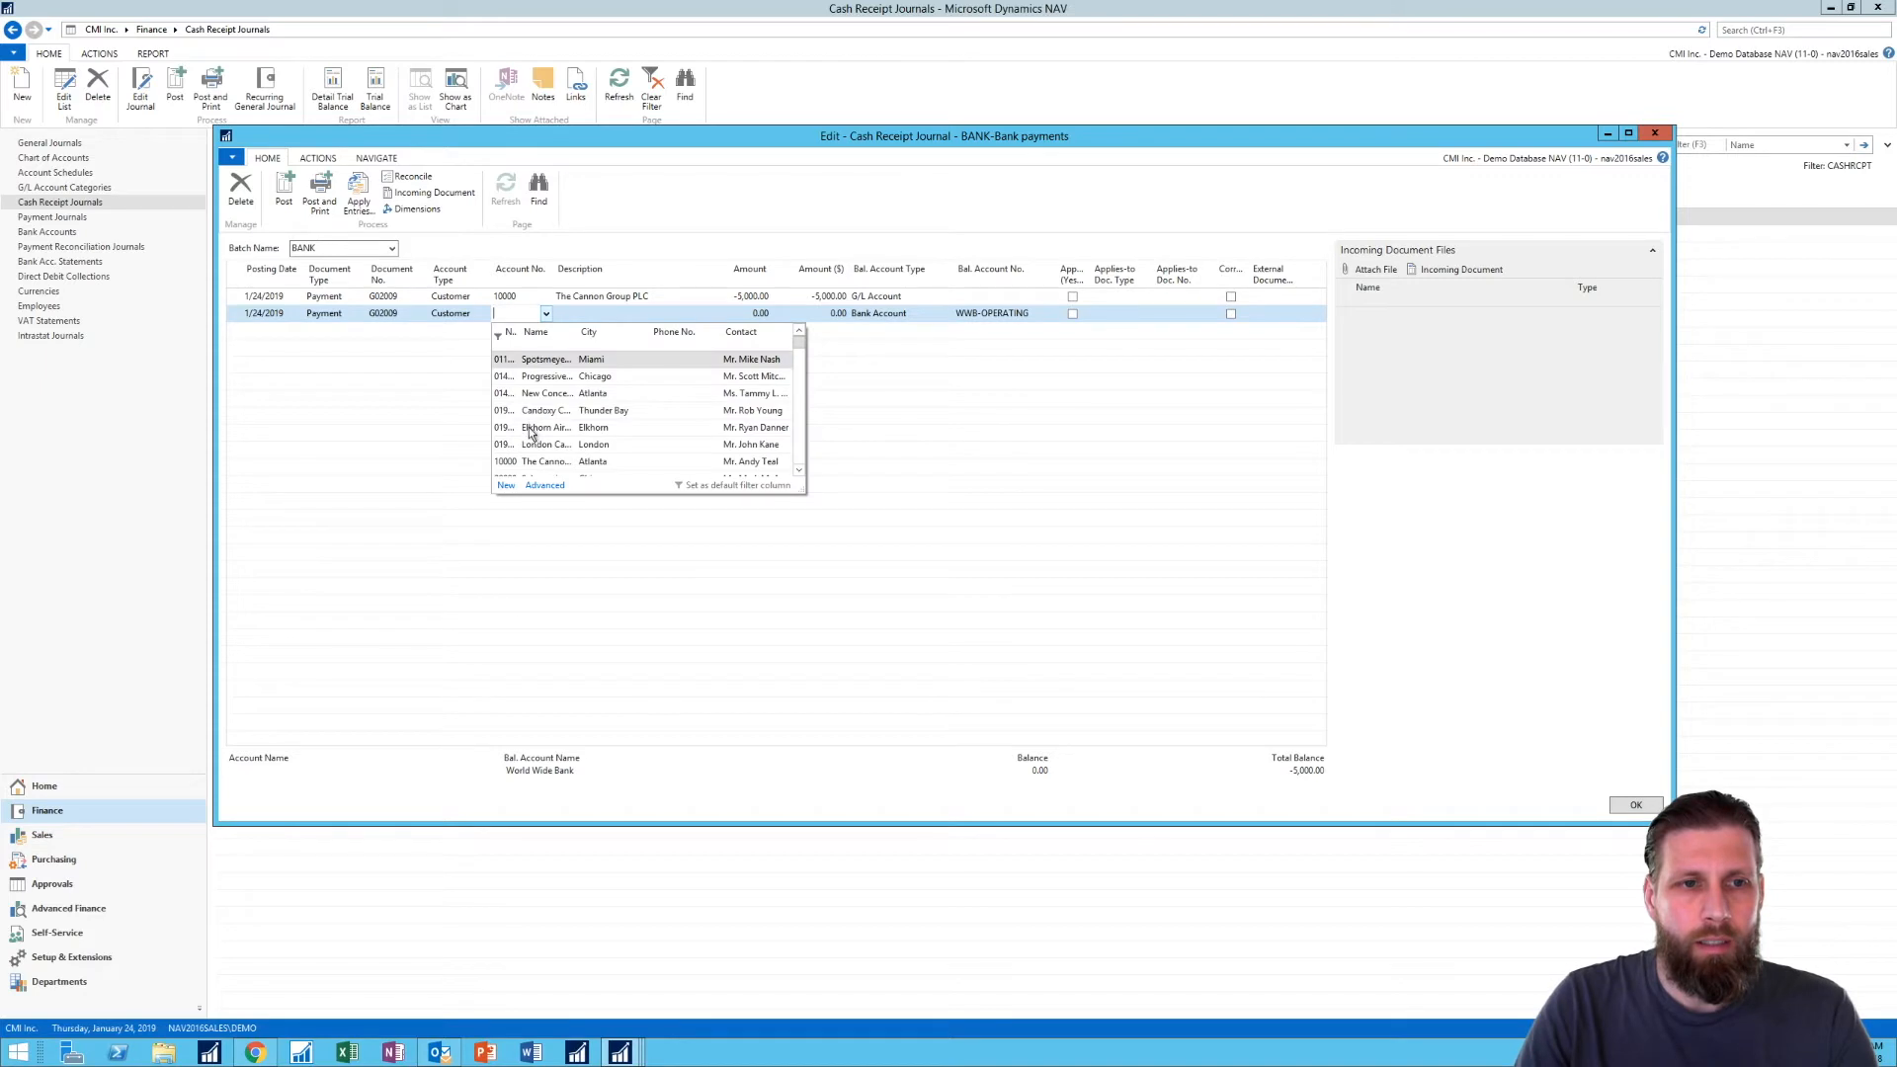
{"action": "left_click", "coordinate": [541, 395]}
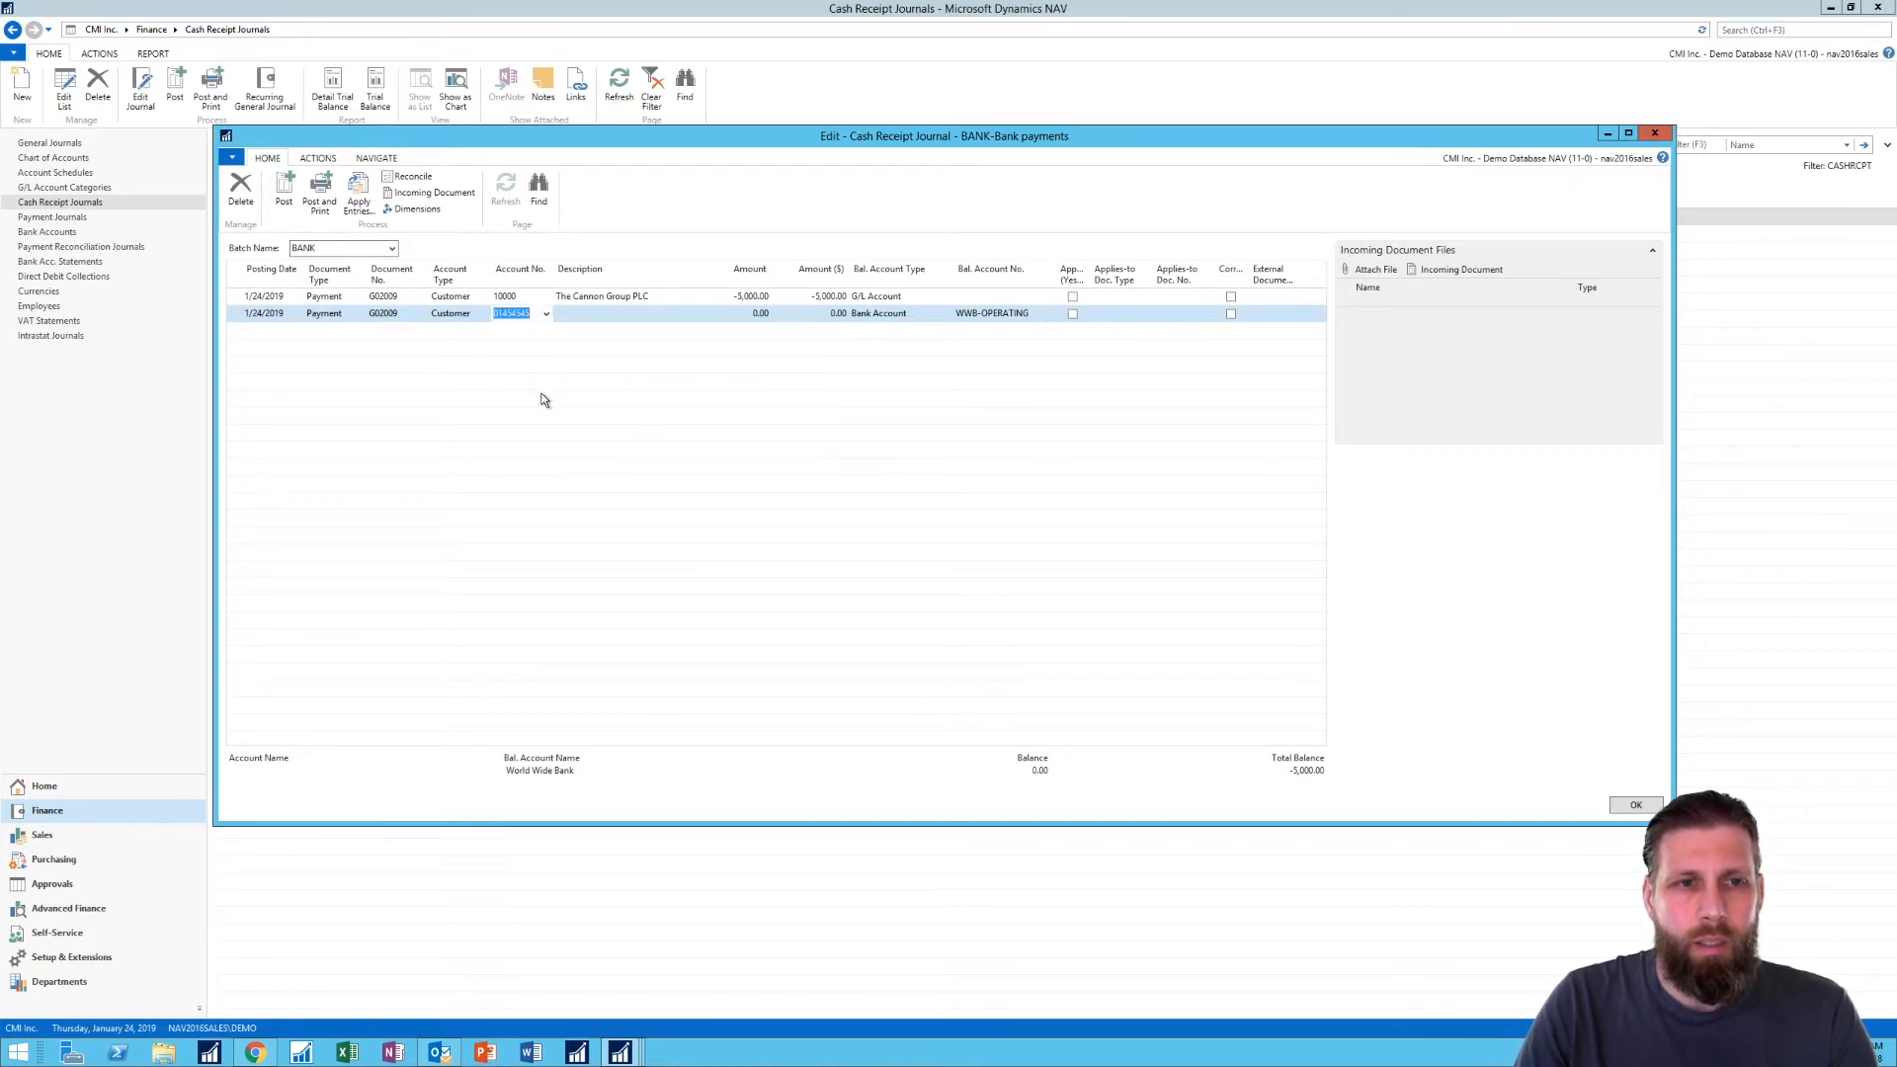
- Set the New Concepts Furniture line's amount to -6,000 and its balancing account type to G/L Account
{"action": "key", "text": "Tab"}
{"action": "type", "text": "-6,00"}
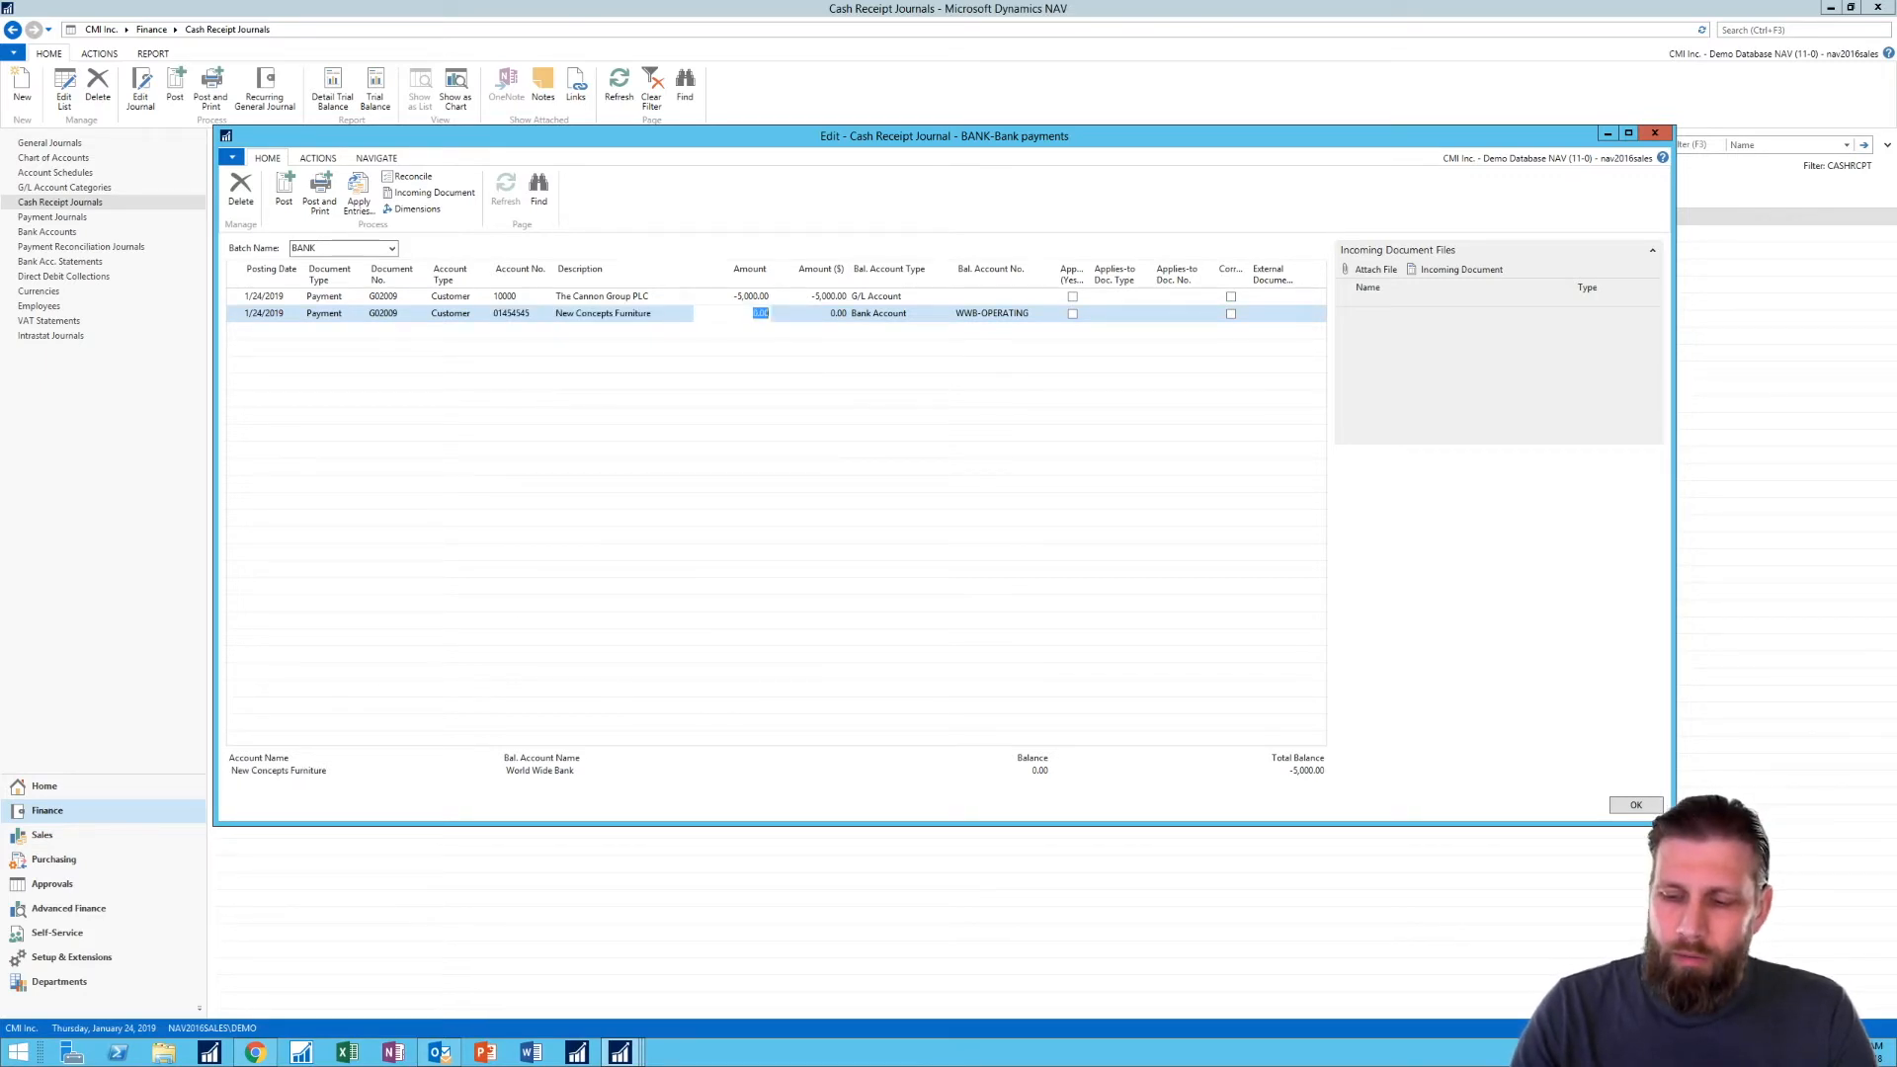
{"action": "type", "text": "0"}
{"action": "key", "text": "Tab"}
{"action": "key", "text": "Tab"}
{"action": "type", "text": "g"}
{"action": "key", "text": "Tab"}
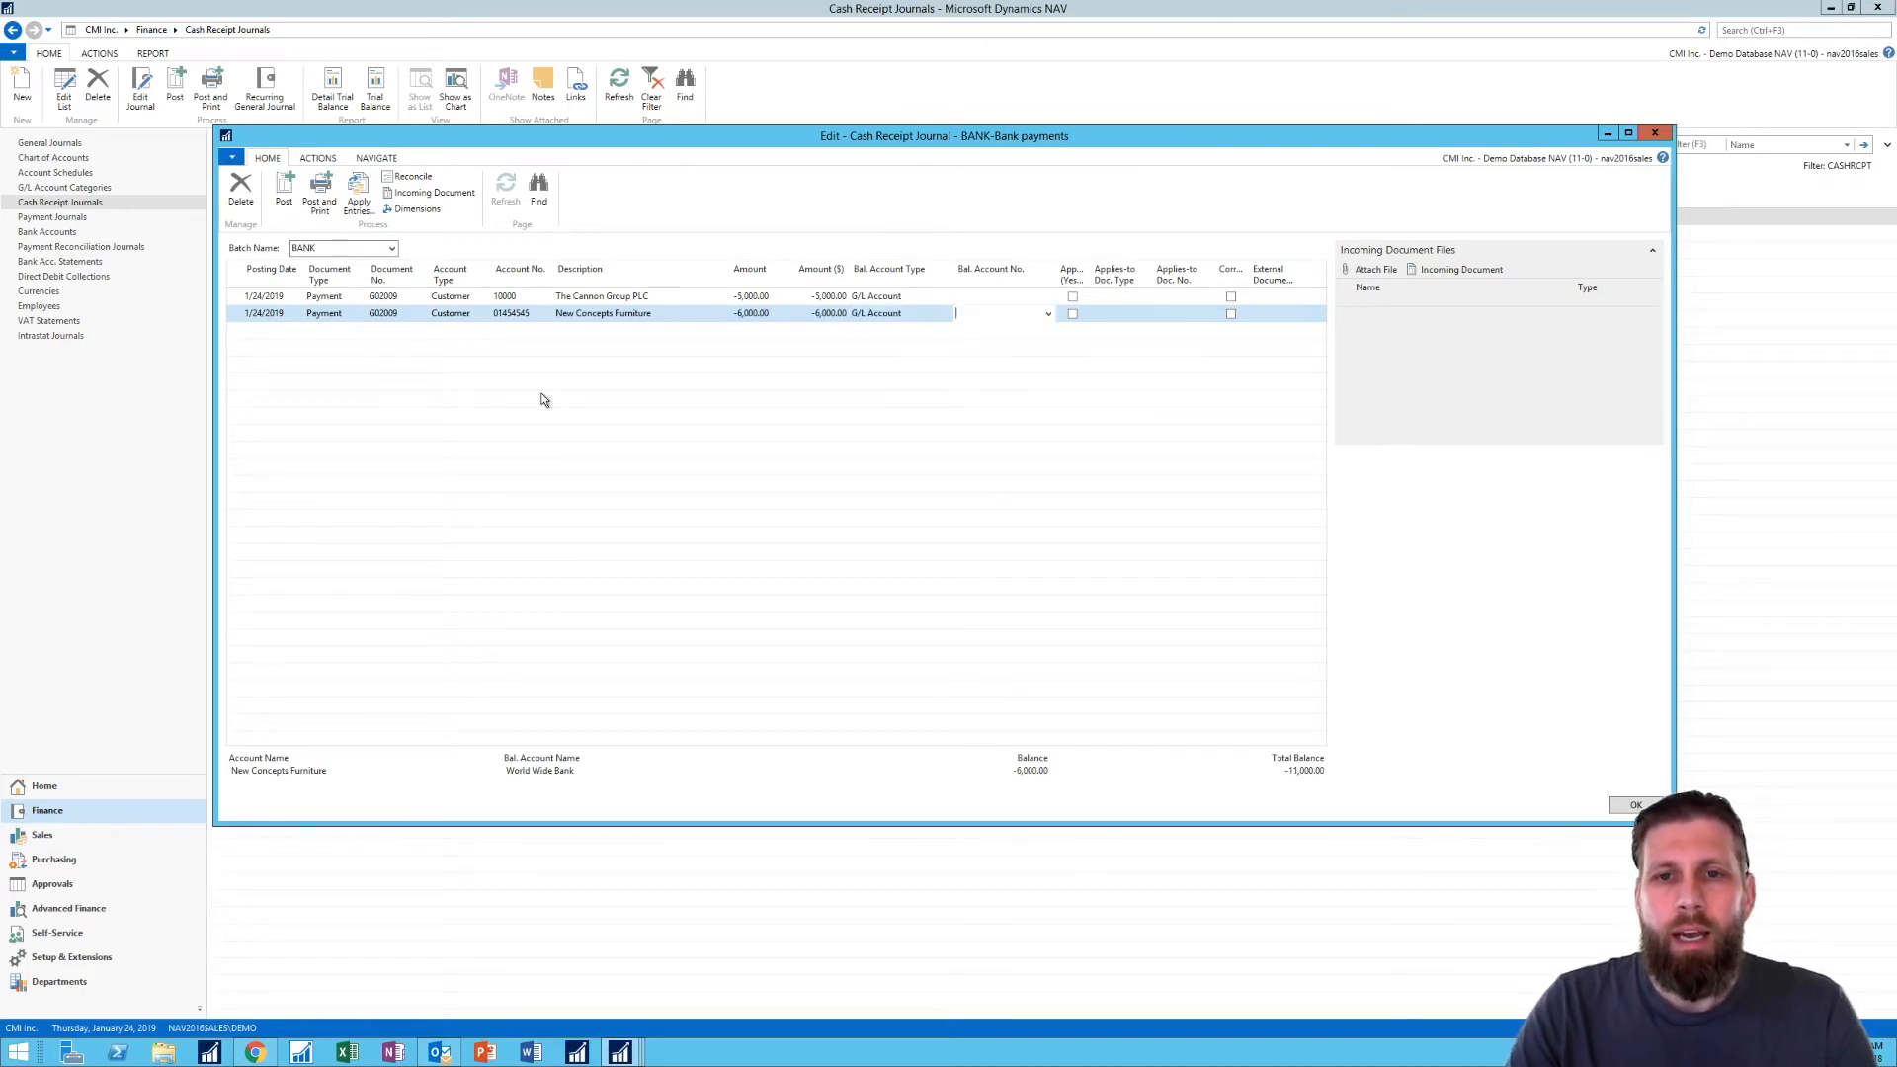
- Add a third journal line with account type Bank Account and account number WWB-OPERATING
{"action": "key", "text": "Return"}
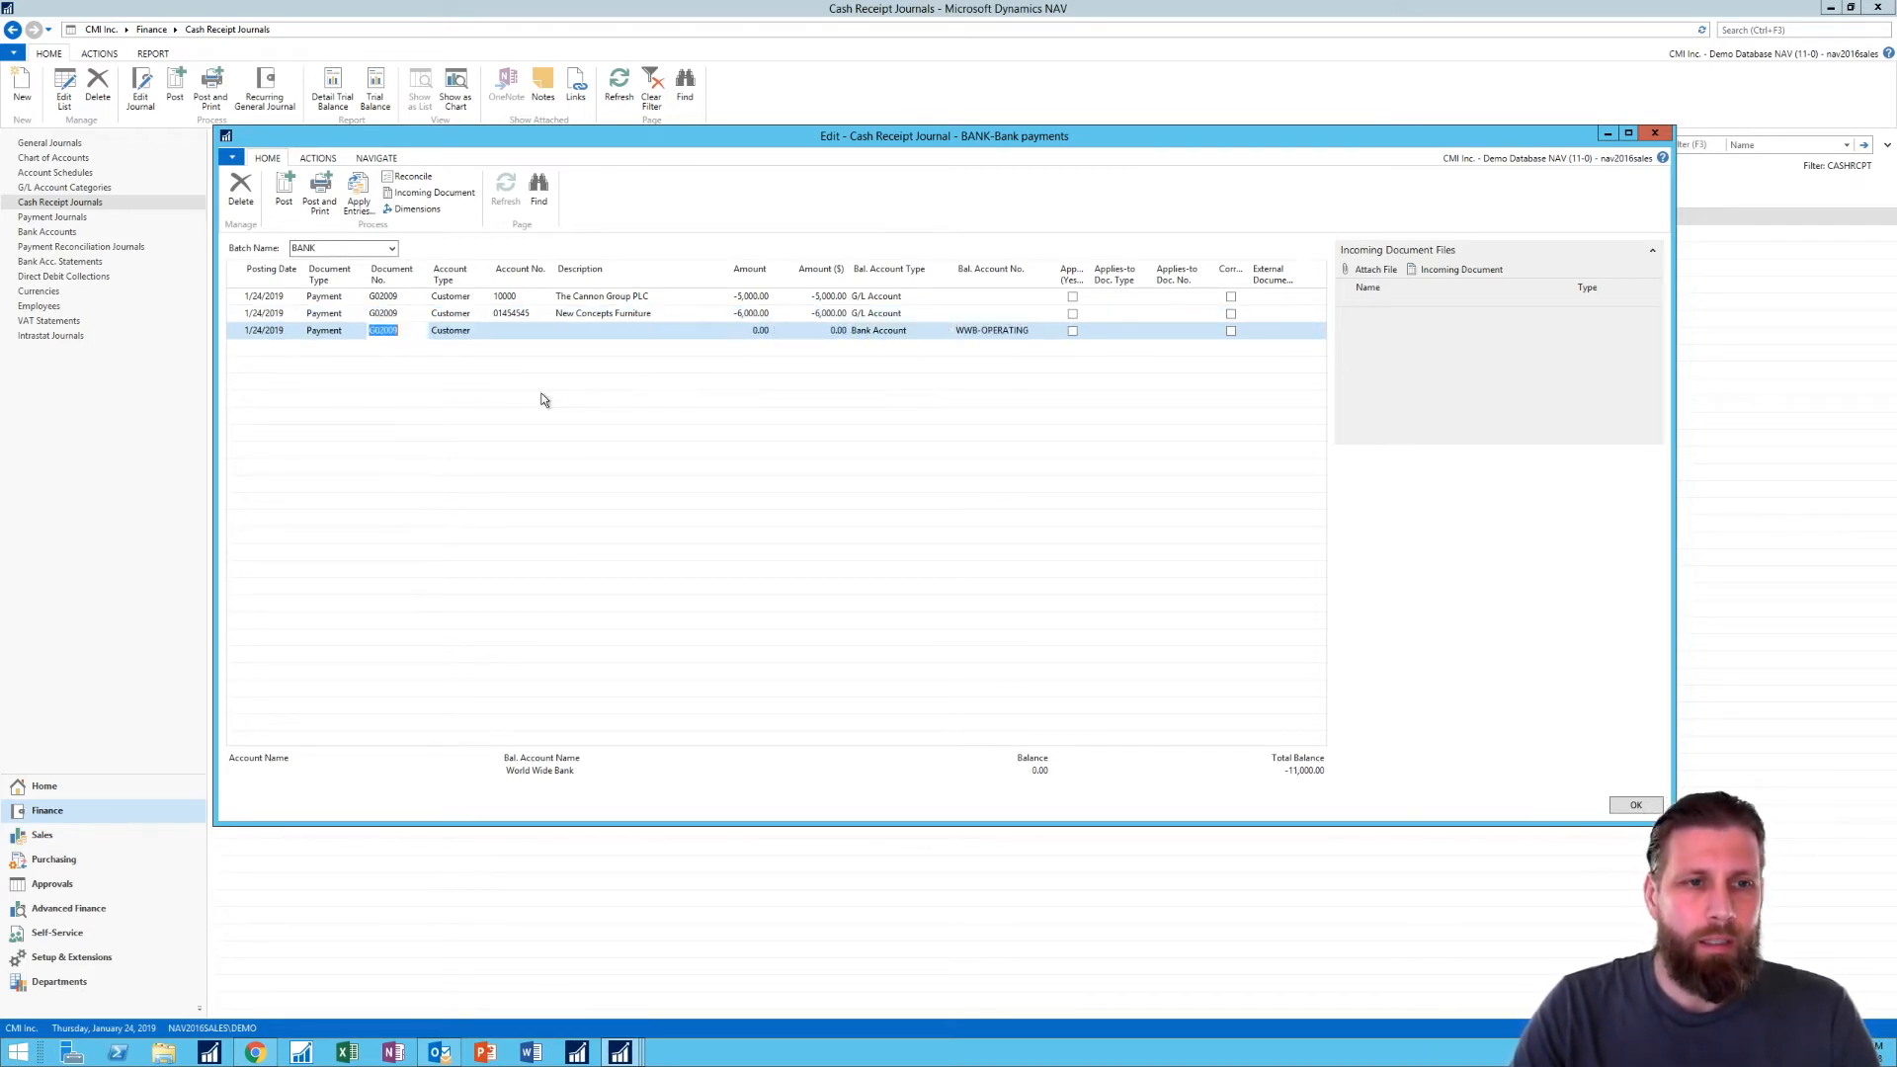
{"action": "type", "text": "ba"}
{"action": "key", "text": "Tab"}
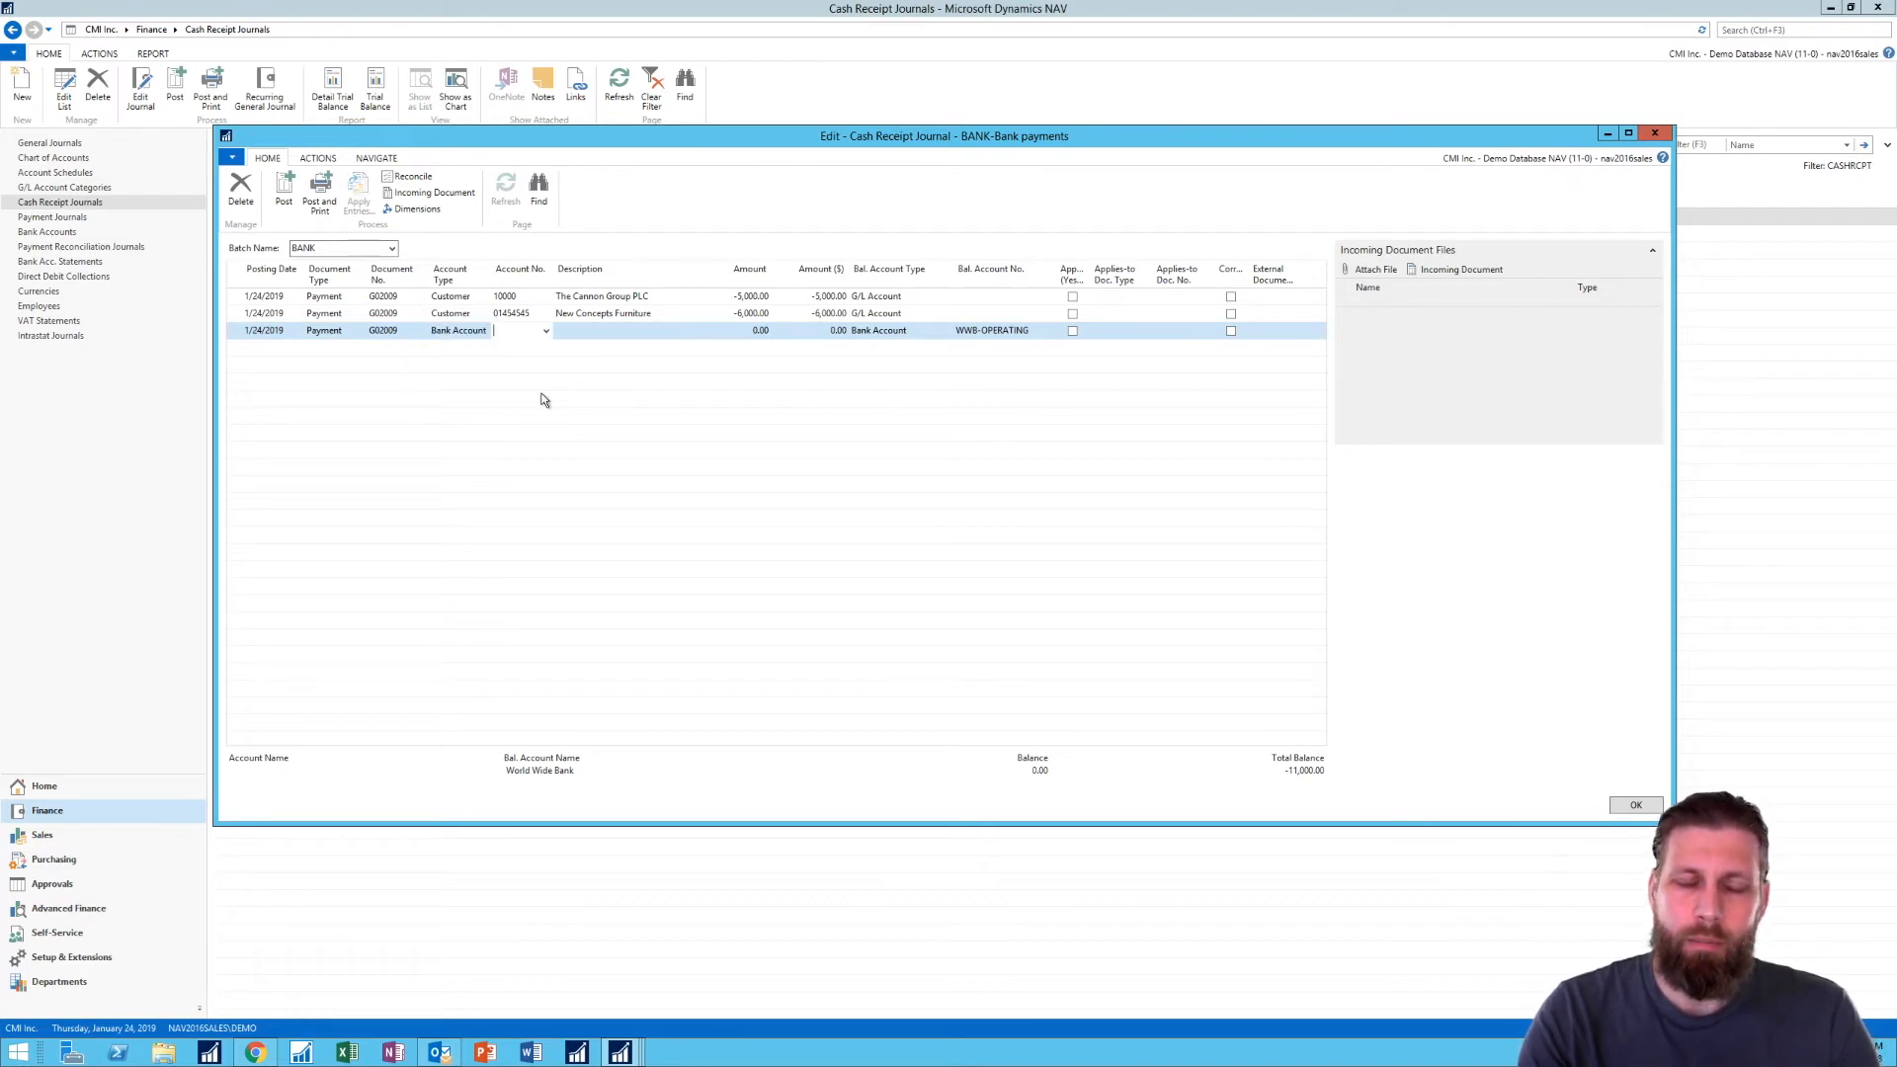
{"action": "type", "text": "op"}
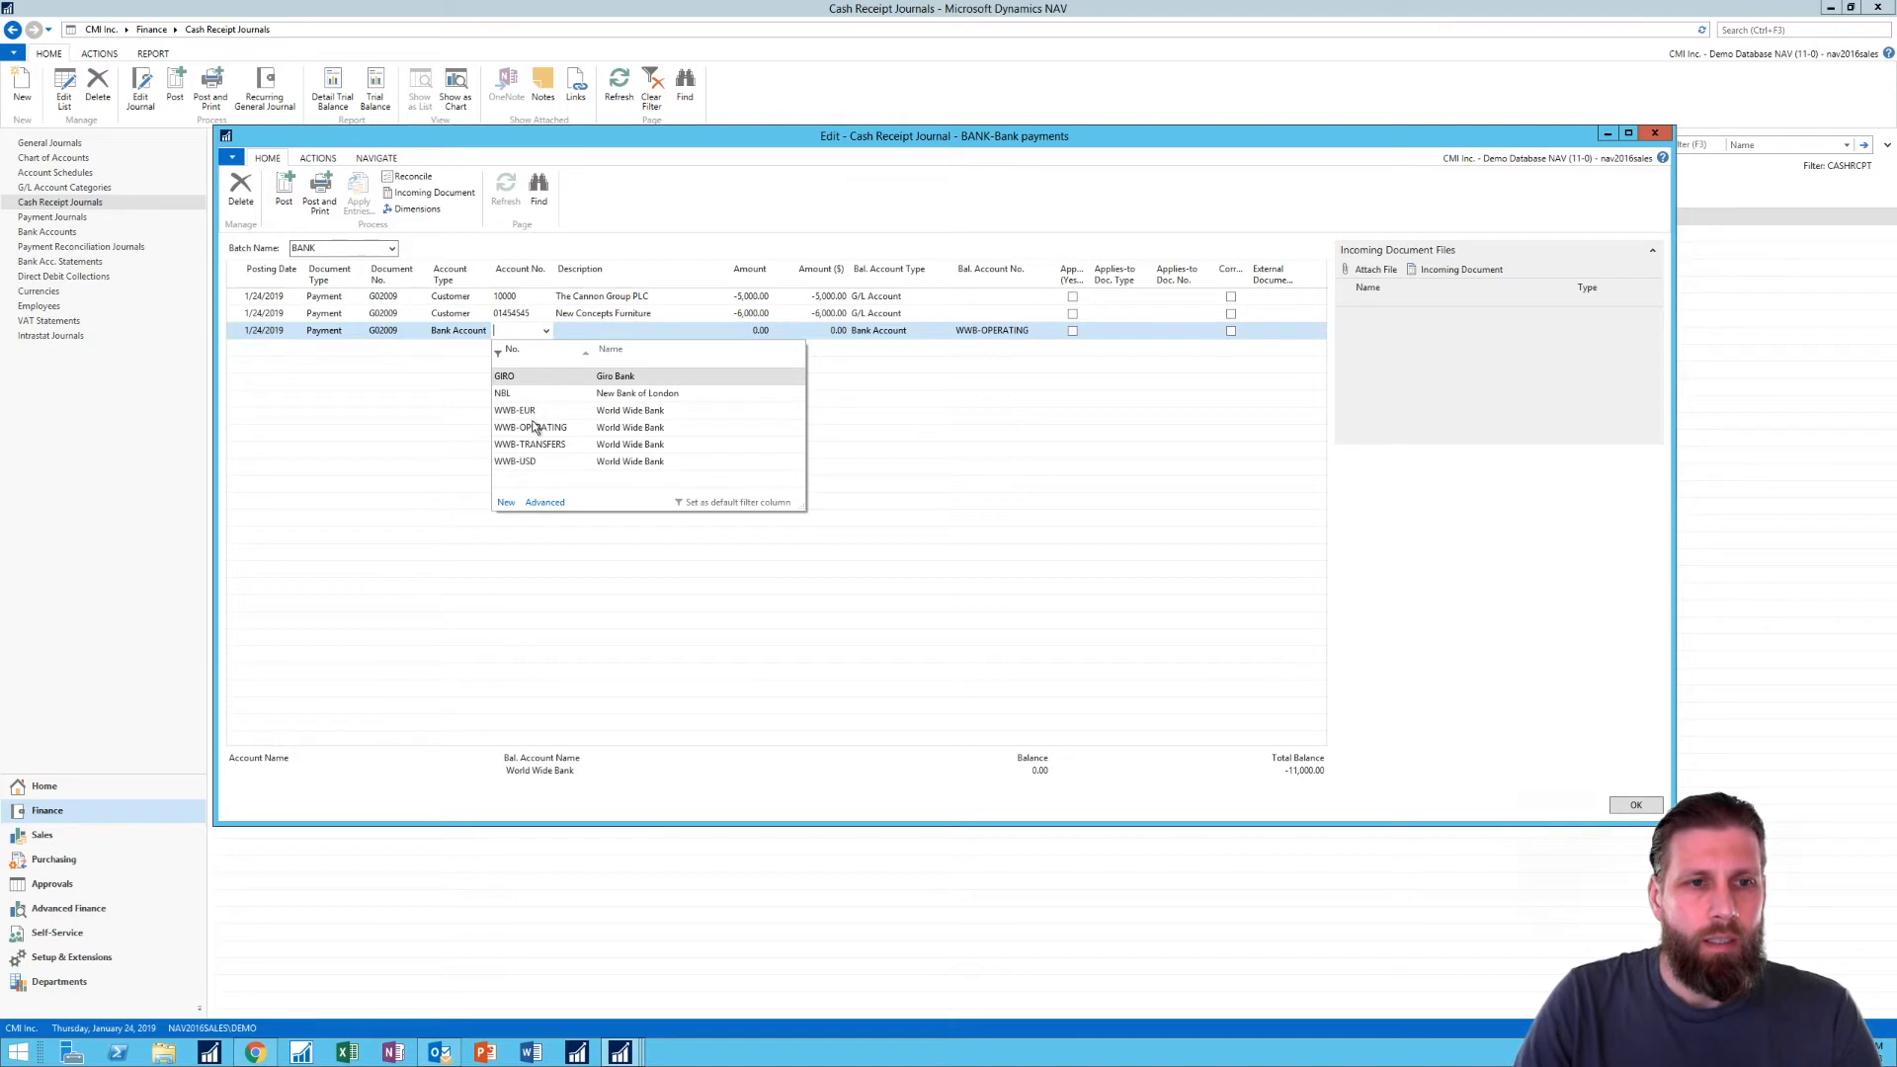
{"action": "left_click", "coordinate": [529, 429]}
{"action": "key", "text": "Tab"}
{"action": "key", "text": "Tab"}
{"action": "key", "text": "Tab"}
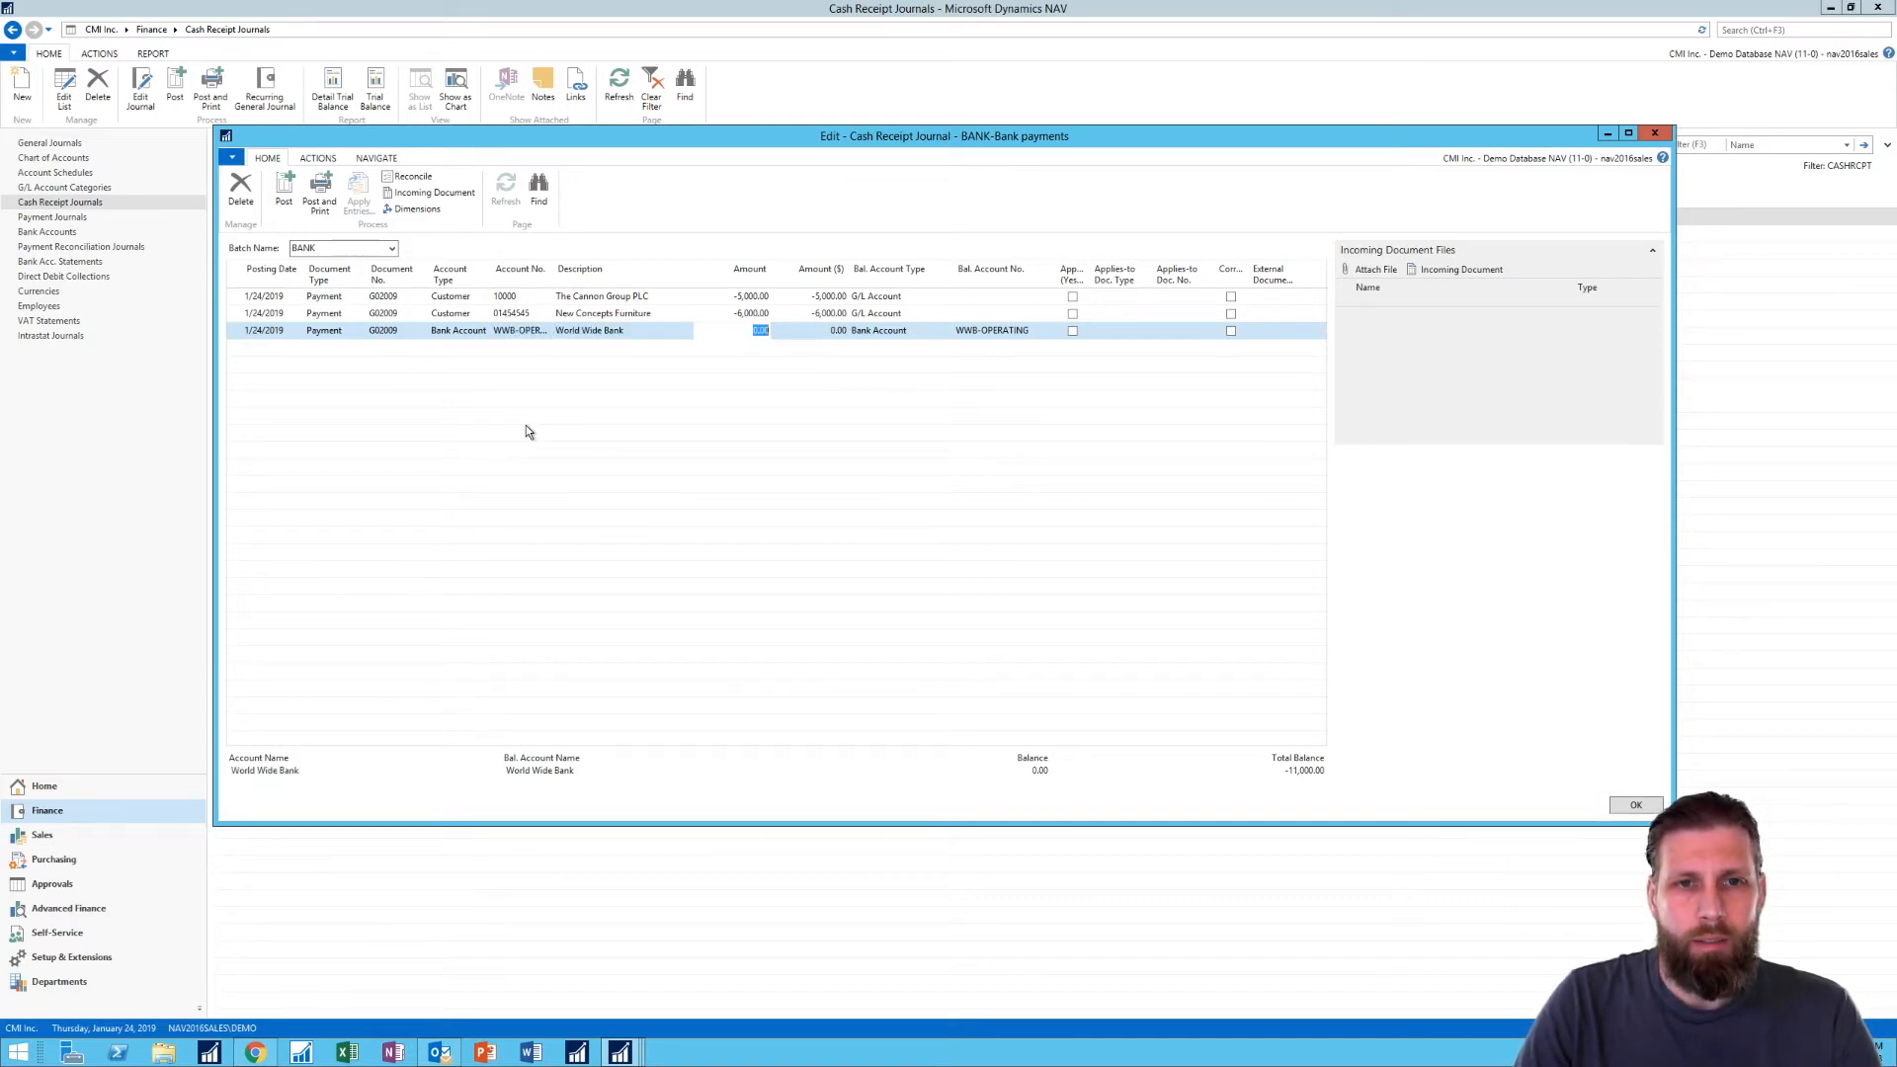
- Set the bank account line's amount in dollars to 11,000 and clear its balancing account number
{"action": "type", "text": "10"}
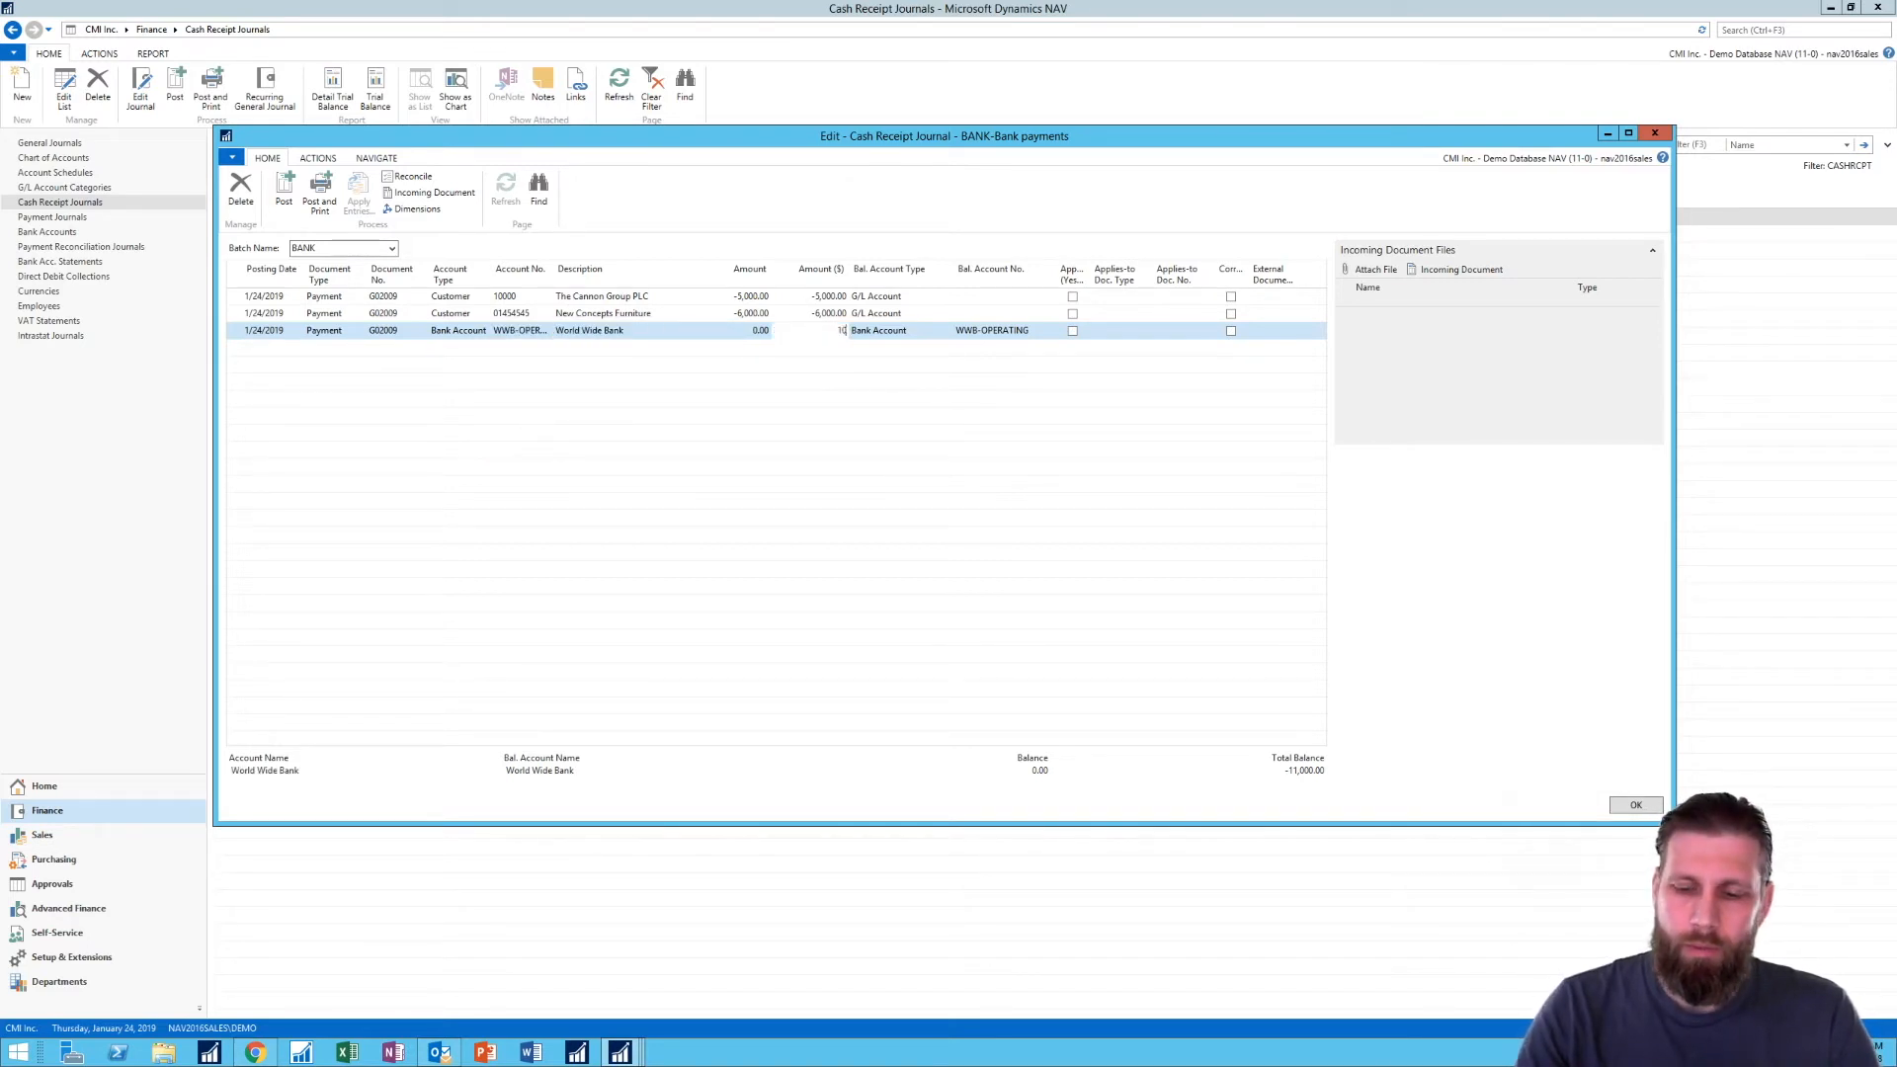
{"action": "type", "text": "11000"}
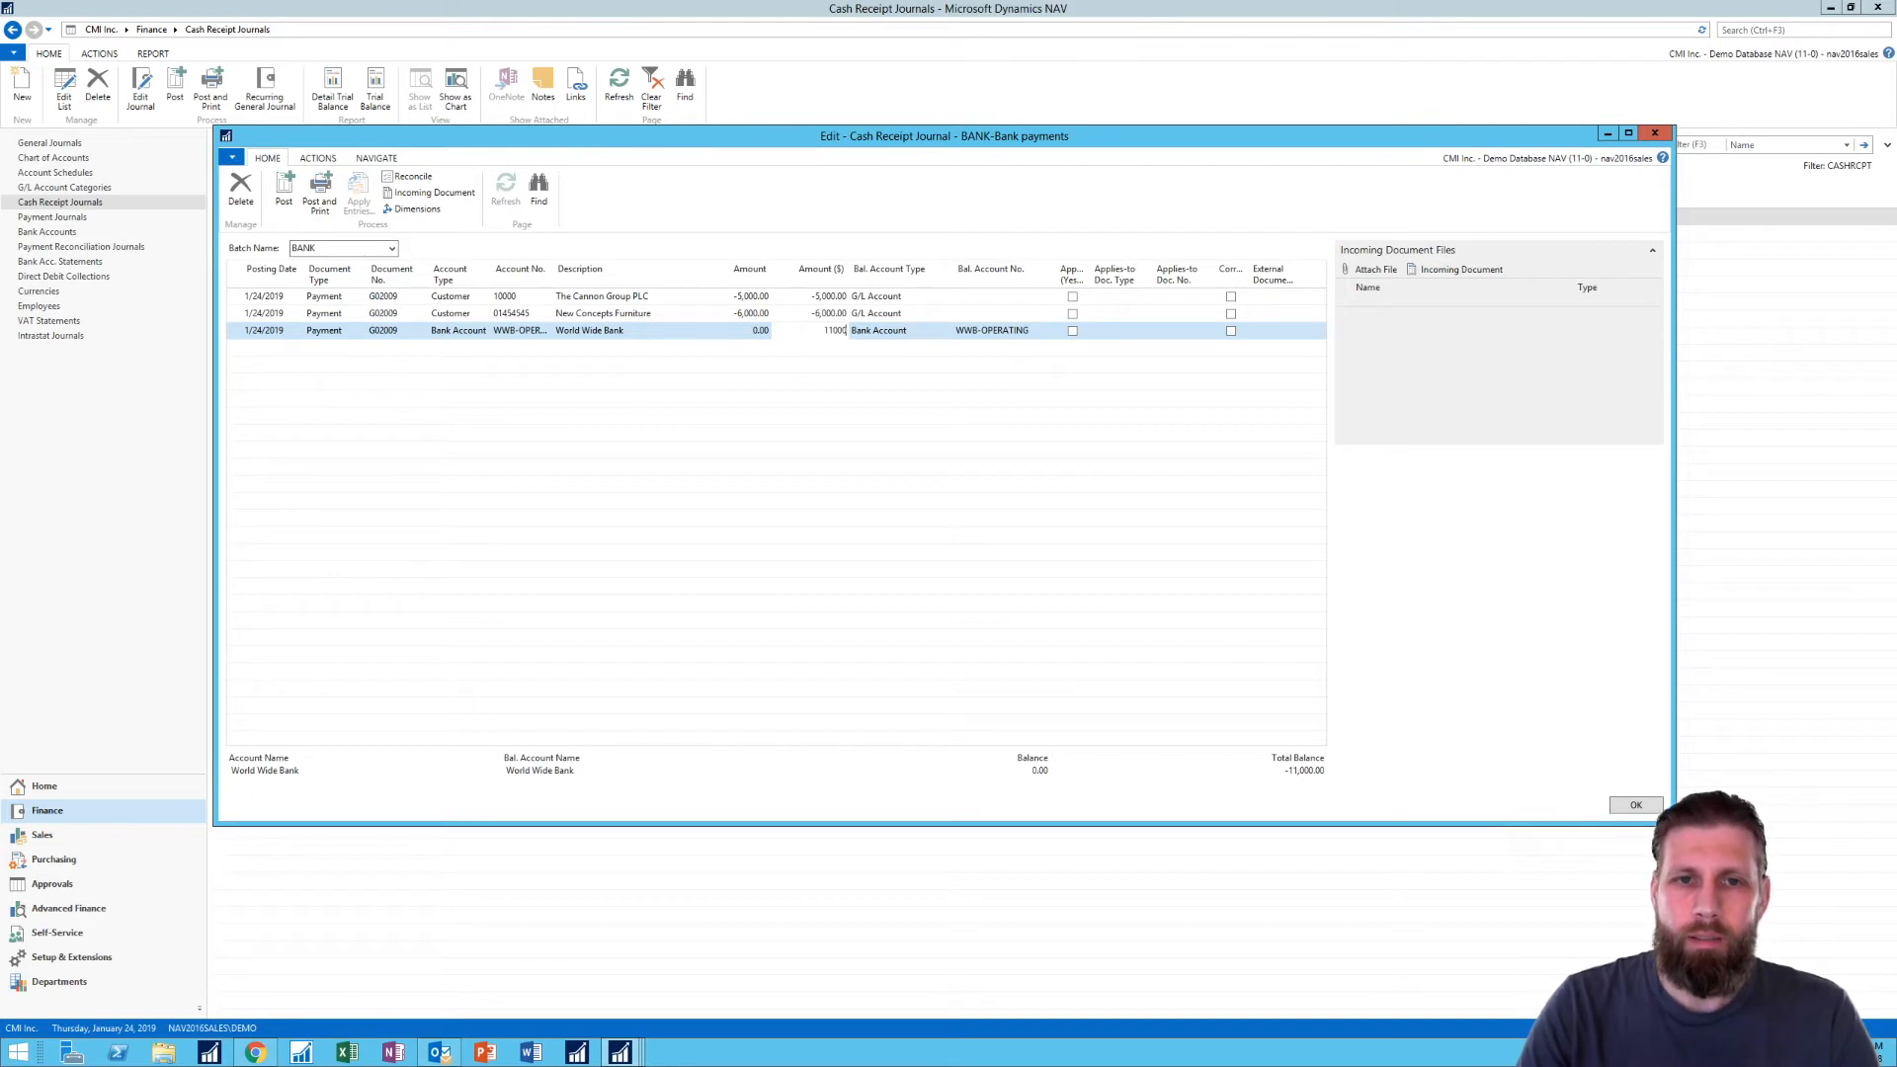
{"action": "key", "text": "Tab"}
{"action": "key", "text": "Tab"}
{"action": "key", "text": "Delete"}
{"action": "key", "text": "Tab"}
- Review the three cash receipt journal lines and close the journal
{"action": "key", "text": "Up"}
{"action": "key", "text": "Up"}
{"action": "key", "text": "Down"}
{"action": "key", "text": "Down"}
{"action": "key", "text": "Up"}
{"action": "key", "text": "Up"}
{"action": "key", "text": "Down"}
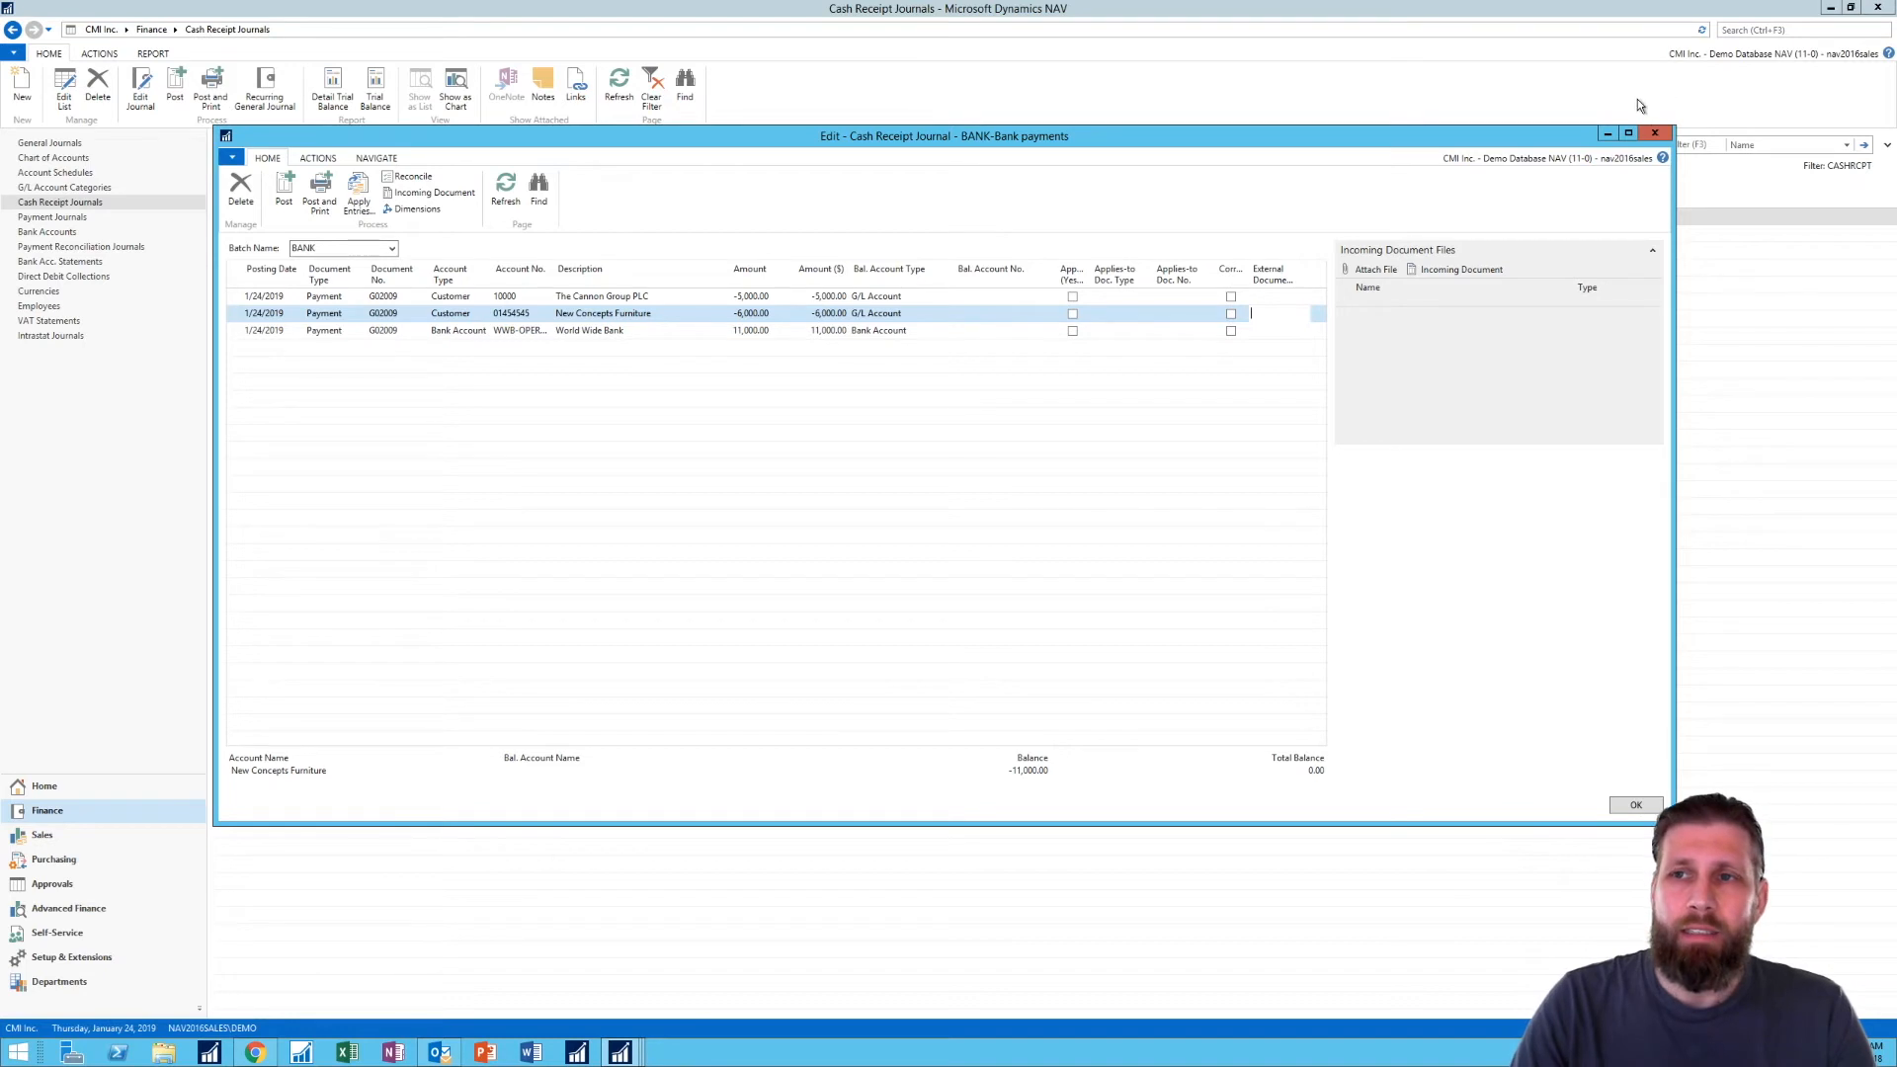
{"action": "left_click", "coordinate": [1656, 135]}
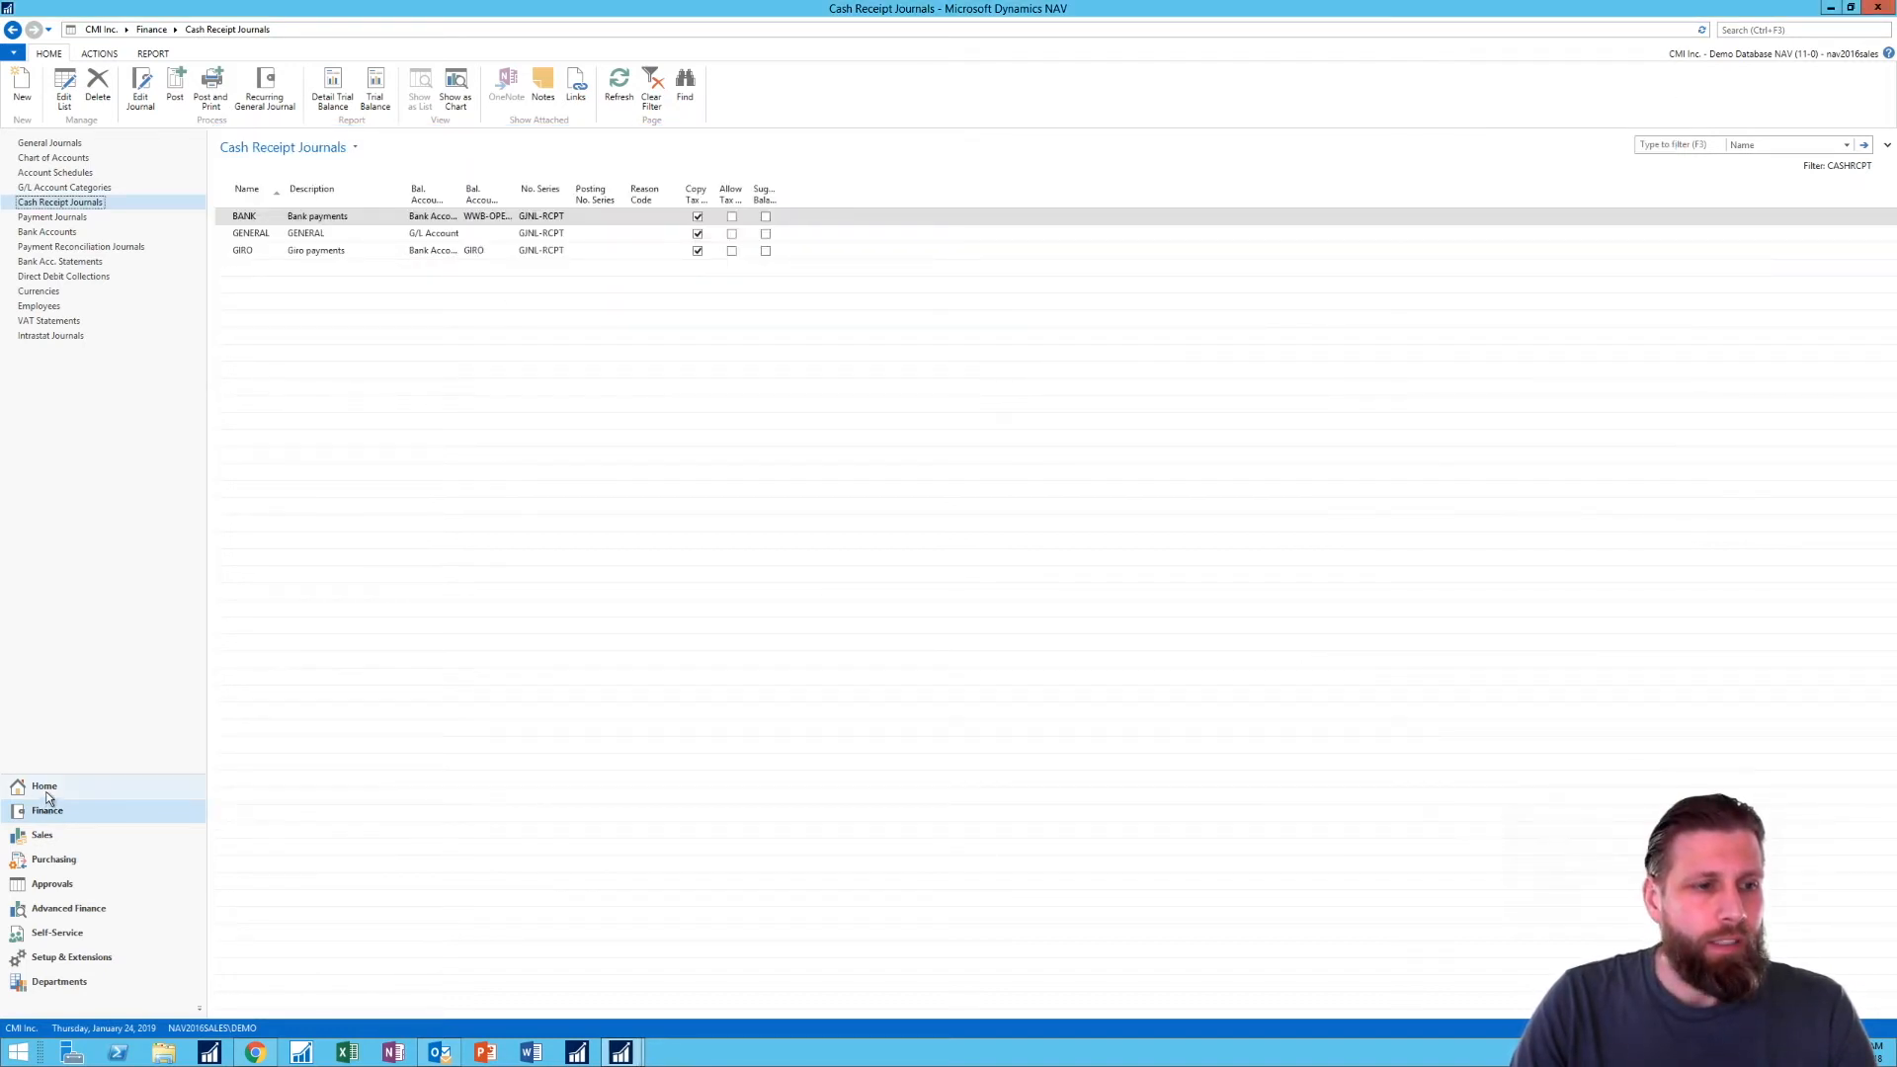
- Return to the Business Manager home page and open Register Customer Payments
{"action": "left_click", "coordinate": [87, 788]}
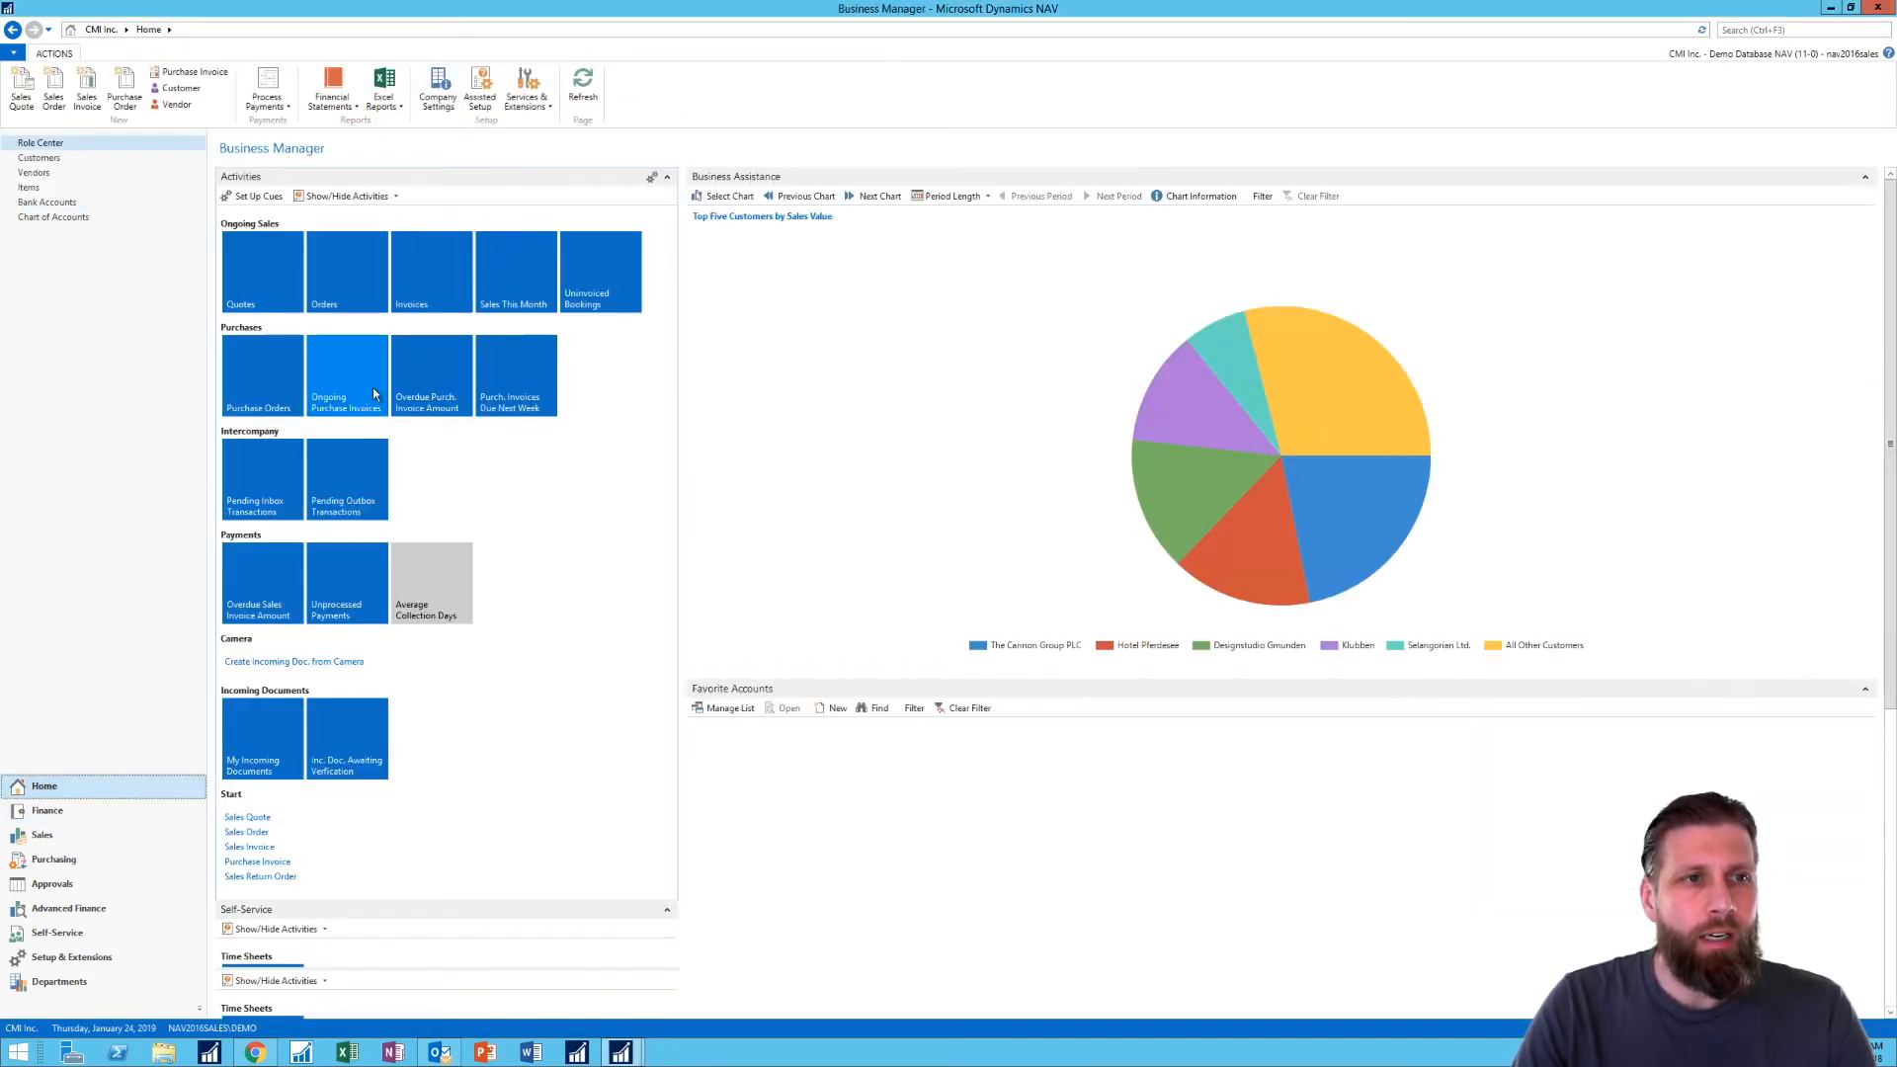
{"action": "left_click", "coordinate": [284, 106]}
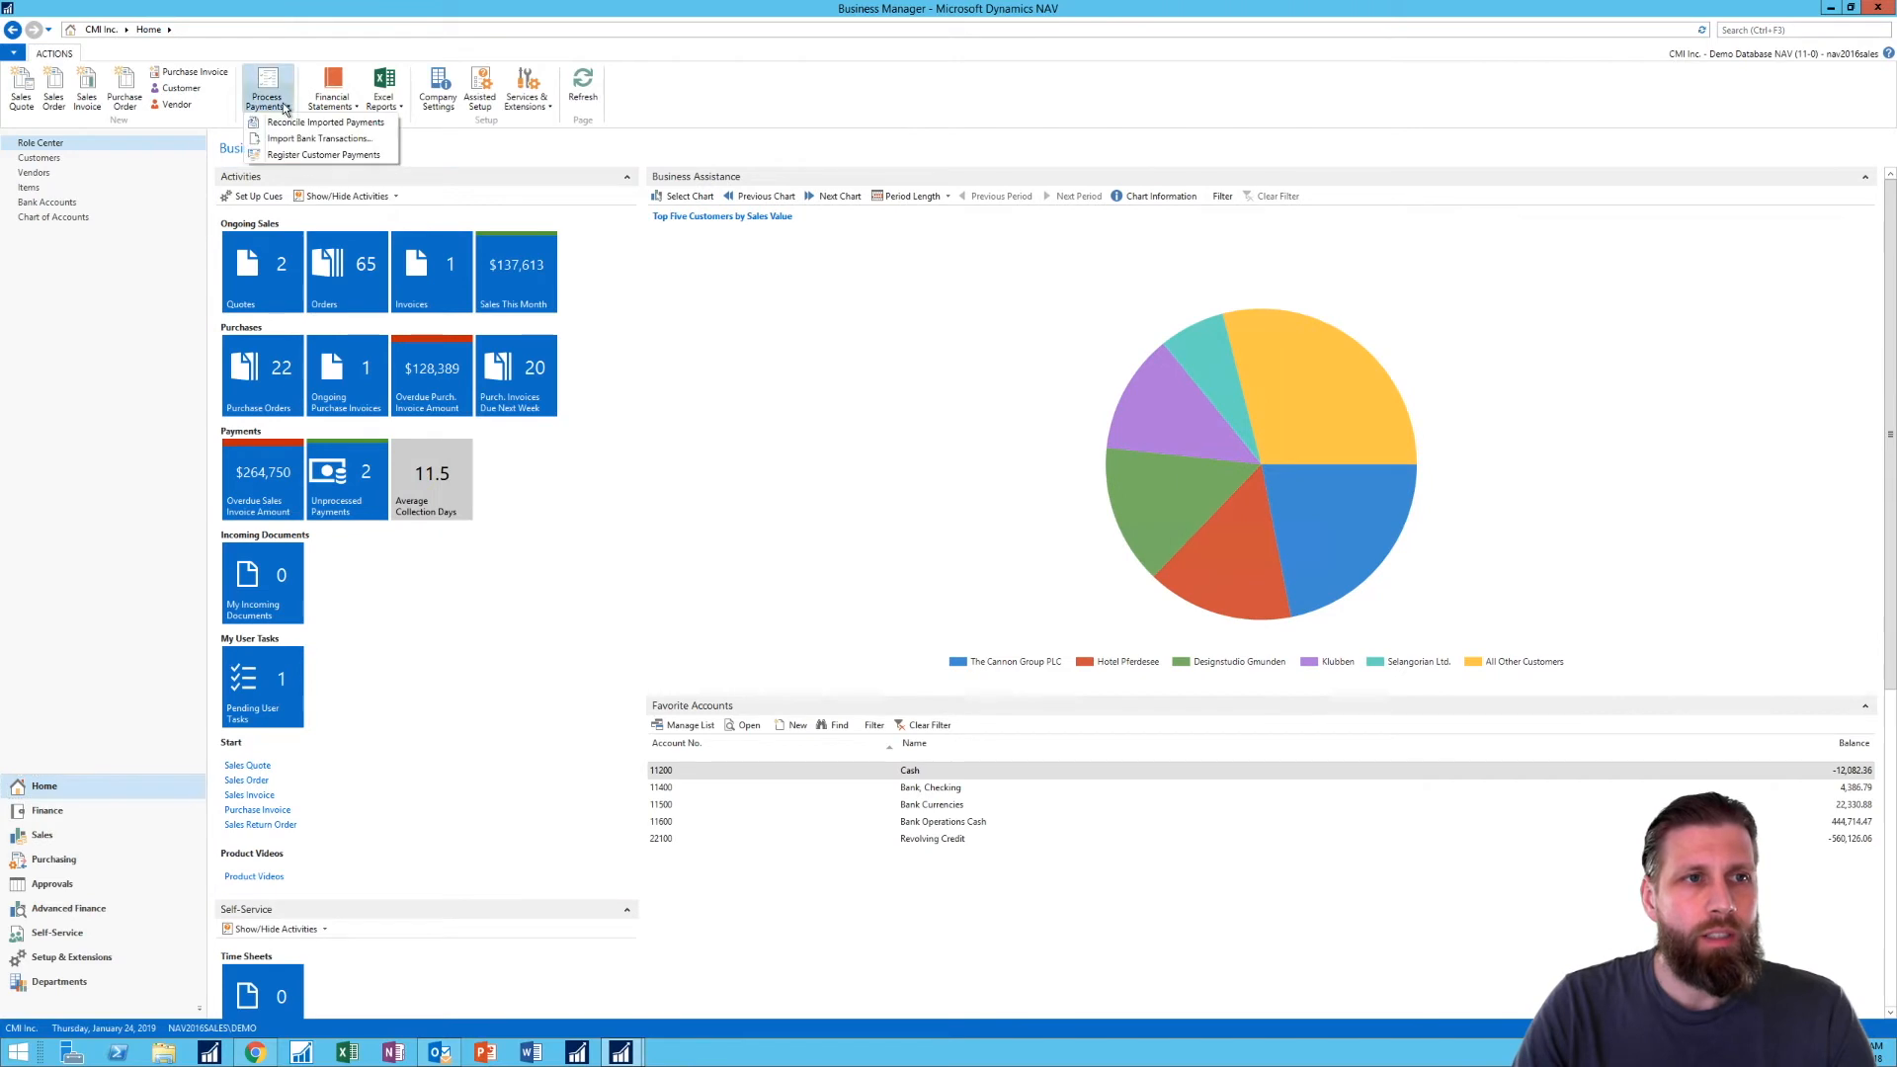
{"action": "left_click", "coordinate": [366, 157]}
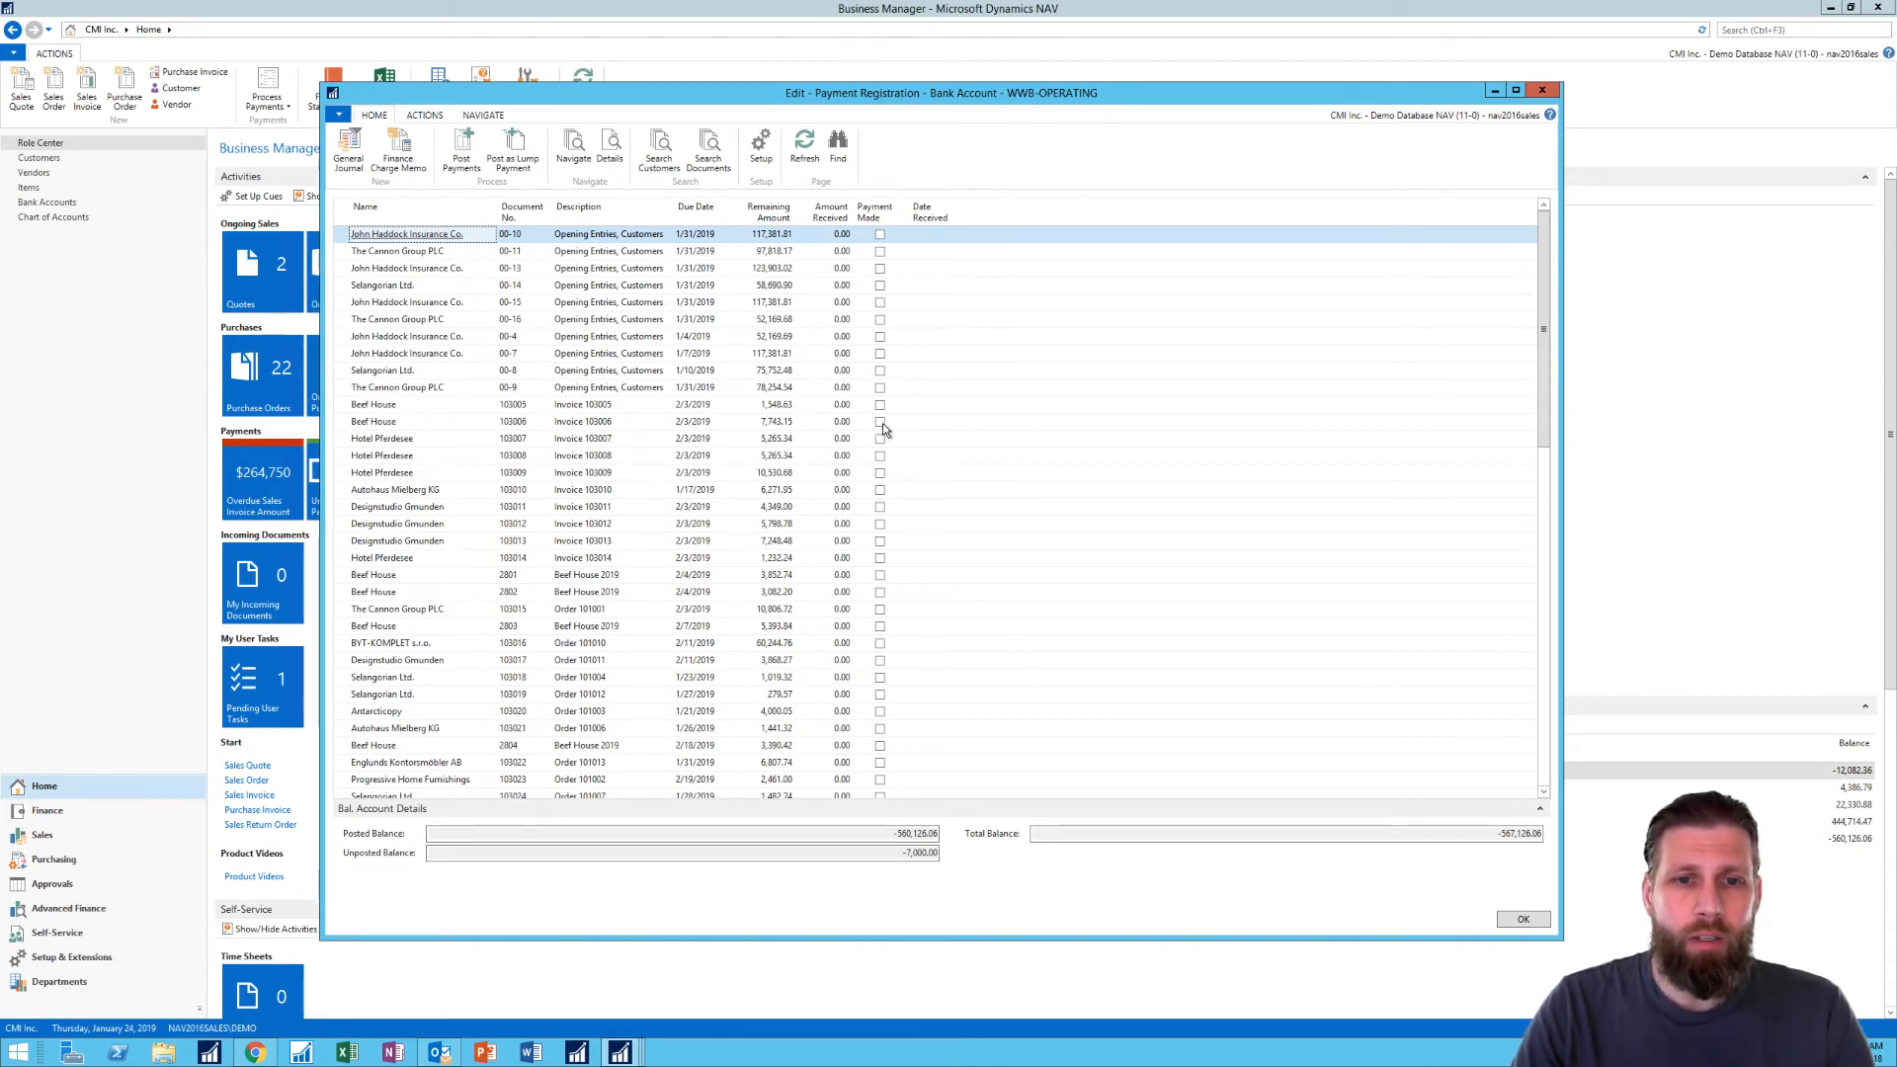
- Mark payments as made for Beef House document 103006 and The Cannon Group PLC documents 00-9 and 103015
{"action": "left_click", "coordinate": [879, 421]}
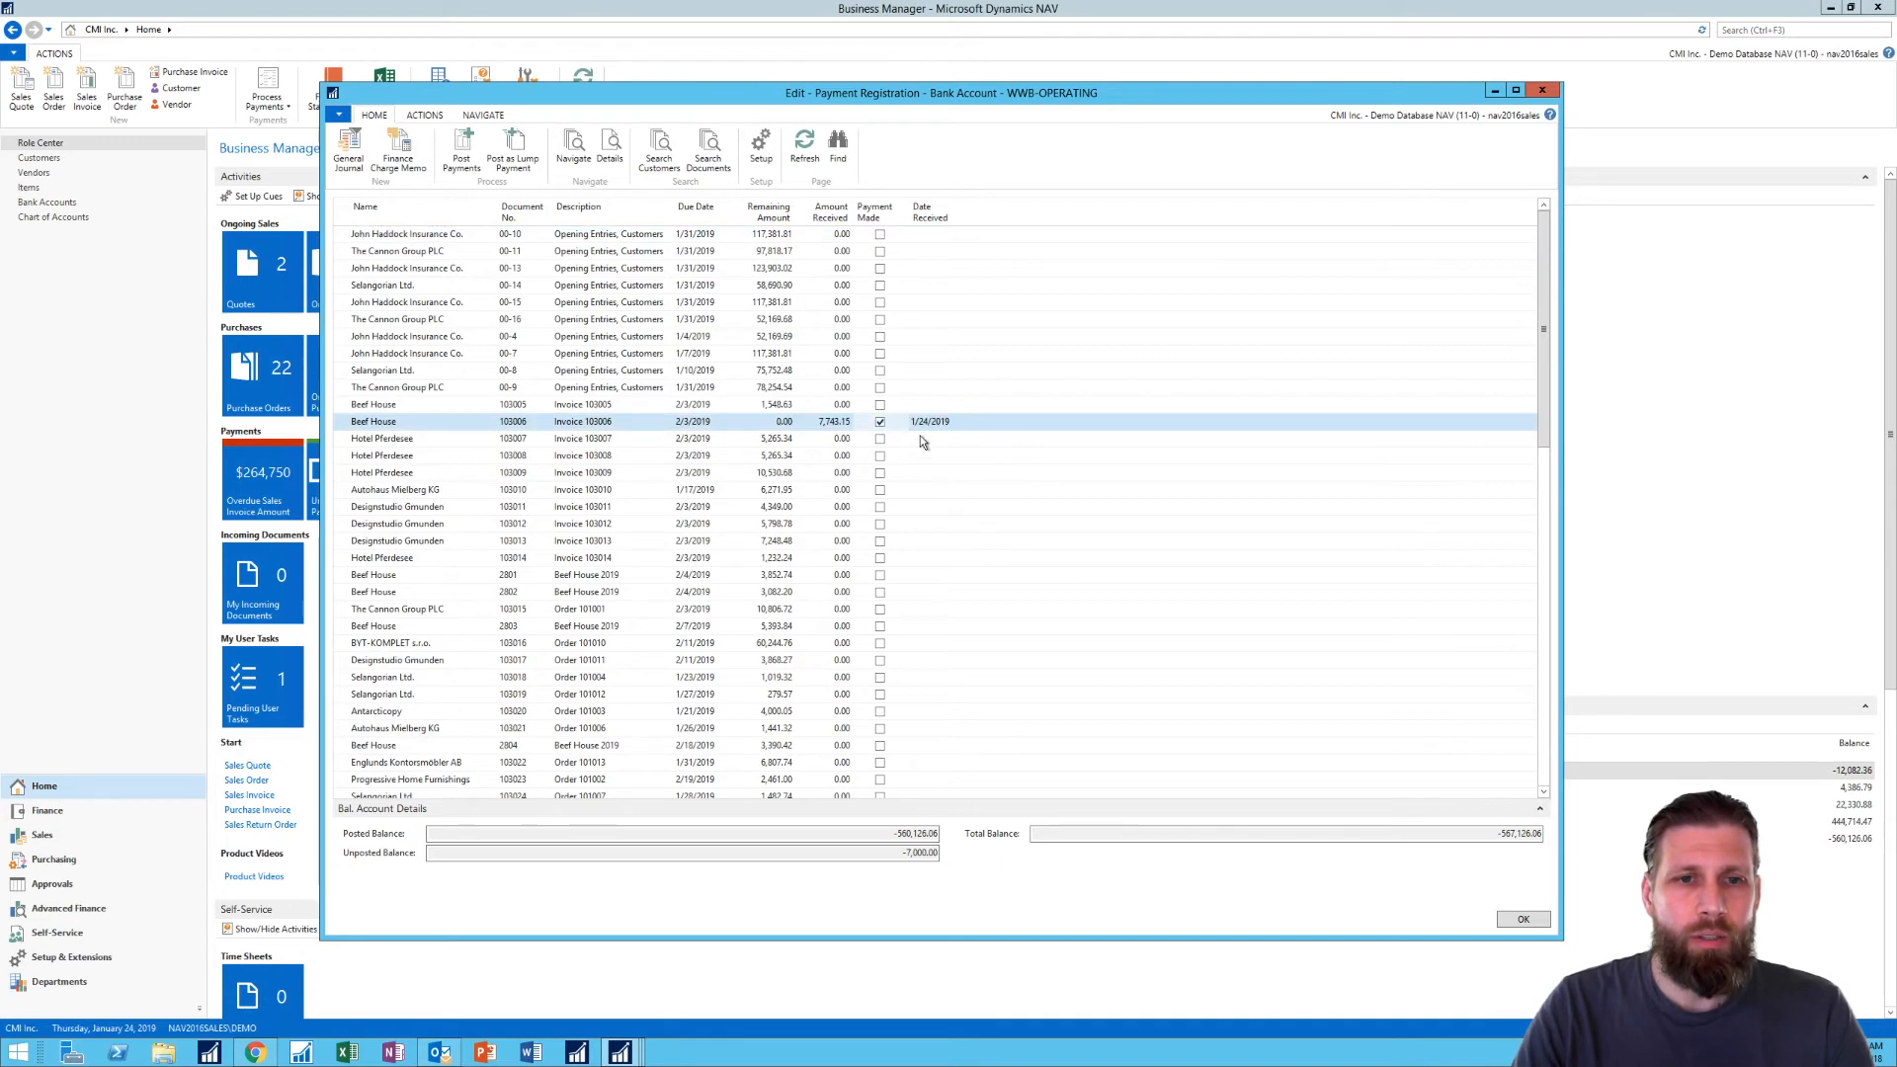
{"action": "left_click", "coordinate": [880, 388]}
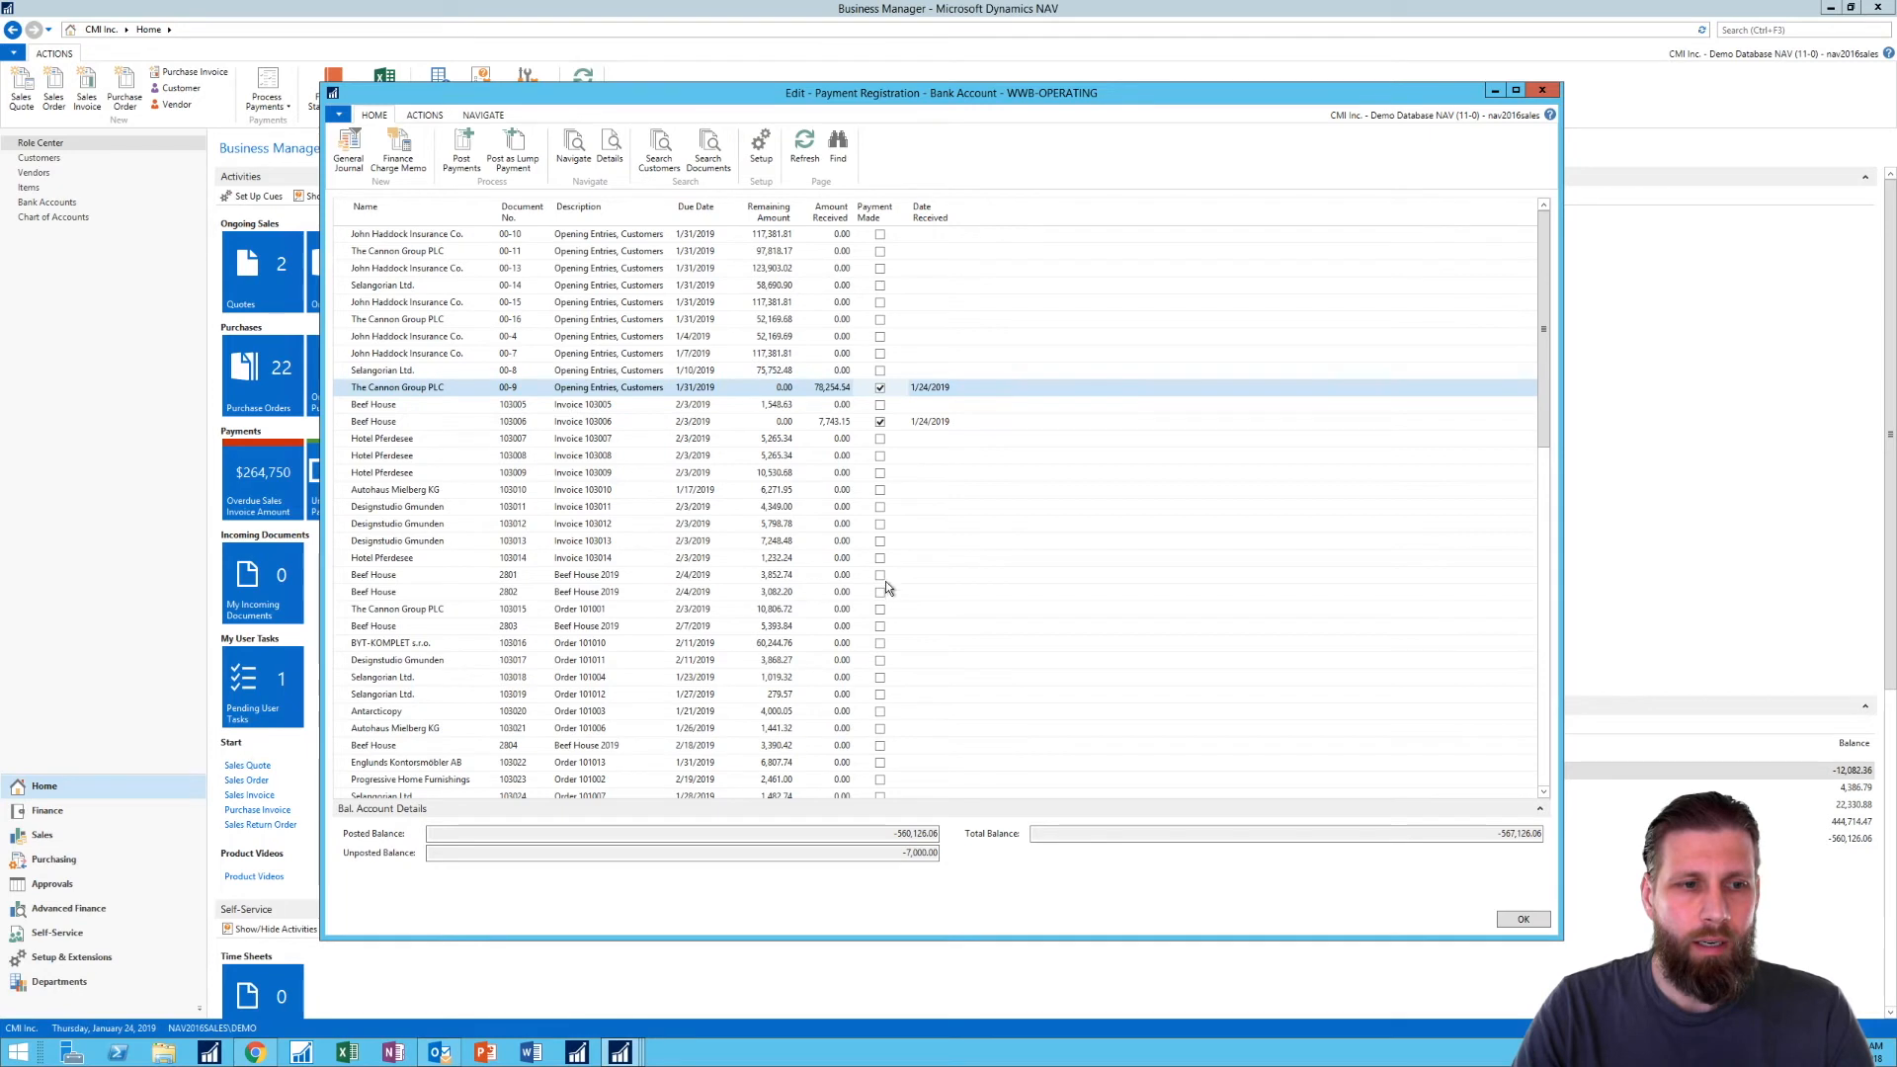
{"action": "left_click", "coordinate": [879, 609]}
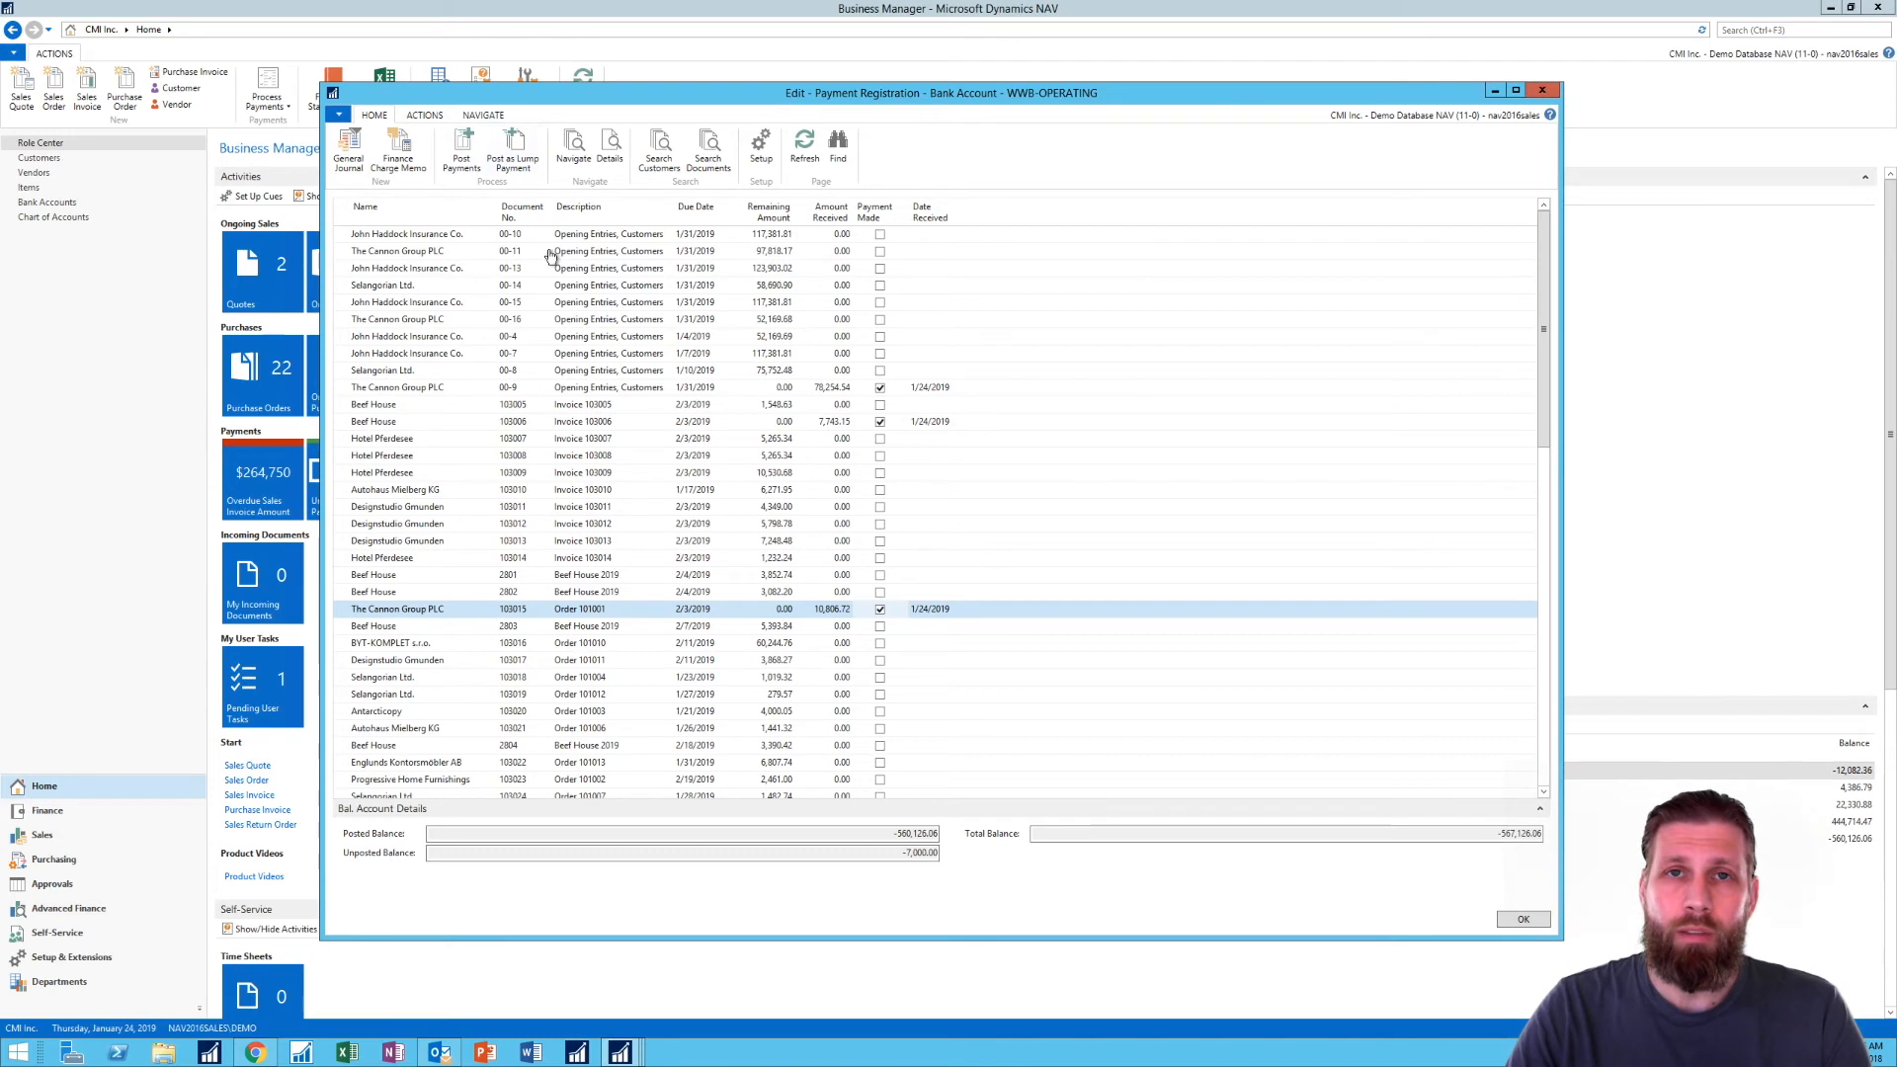
- Open the payment registration setup to review its journal and balancing account settings, and close it
{"action": "left_click", "coordinate": [425, 115]}
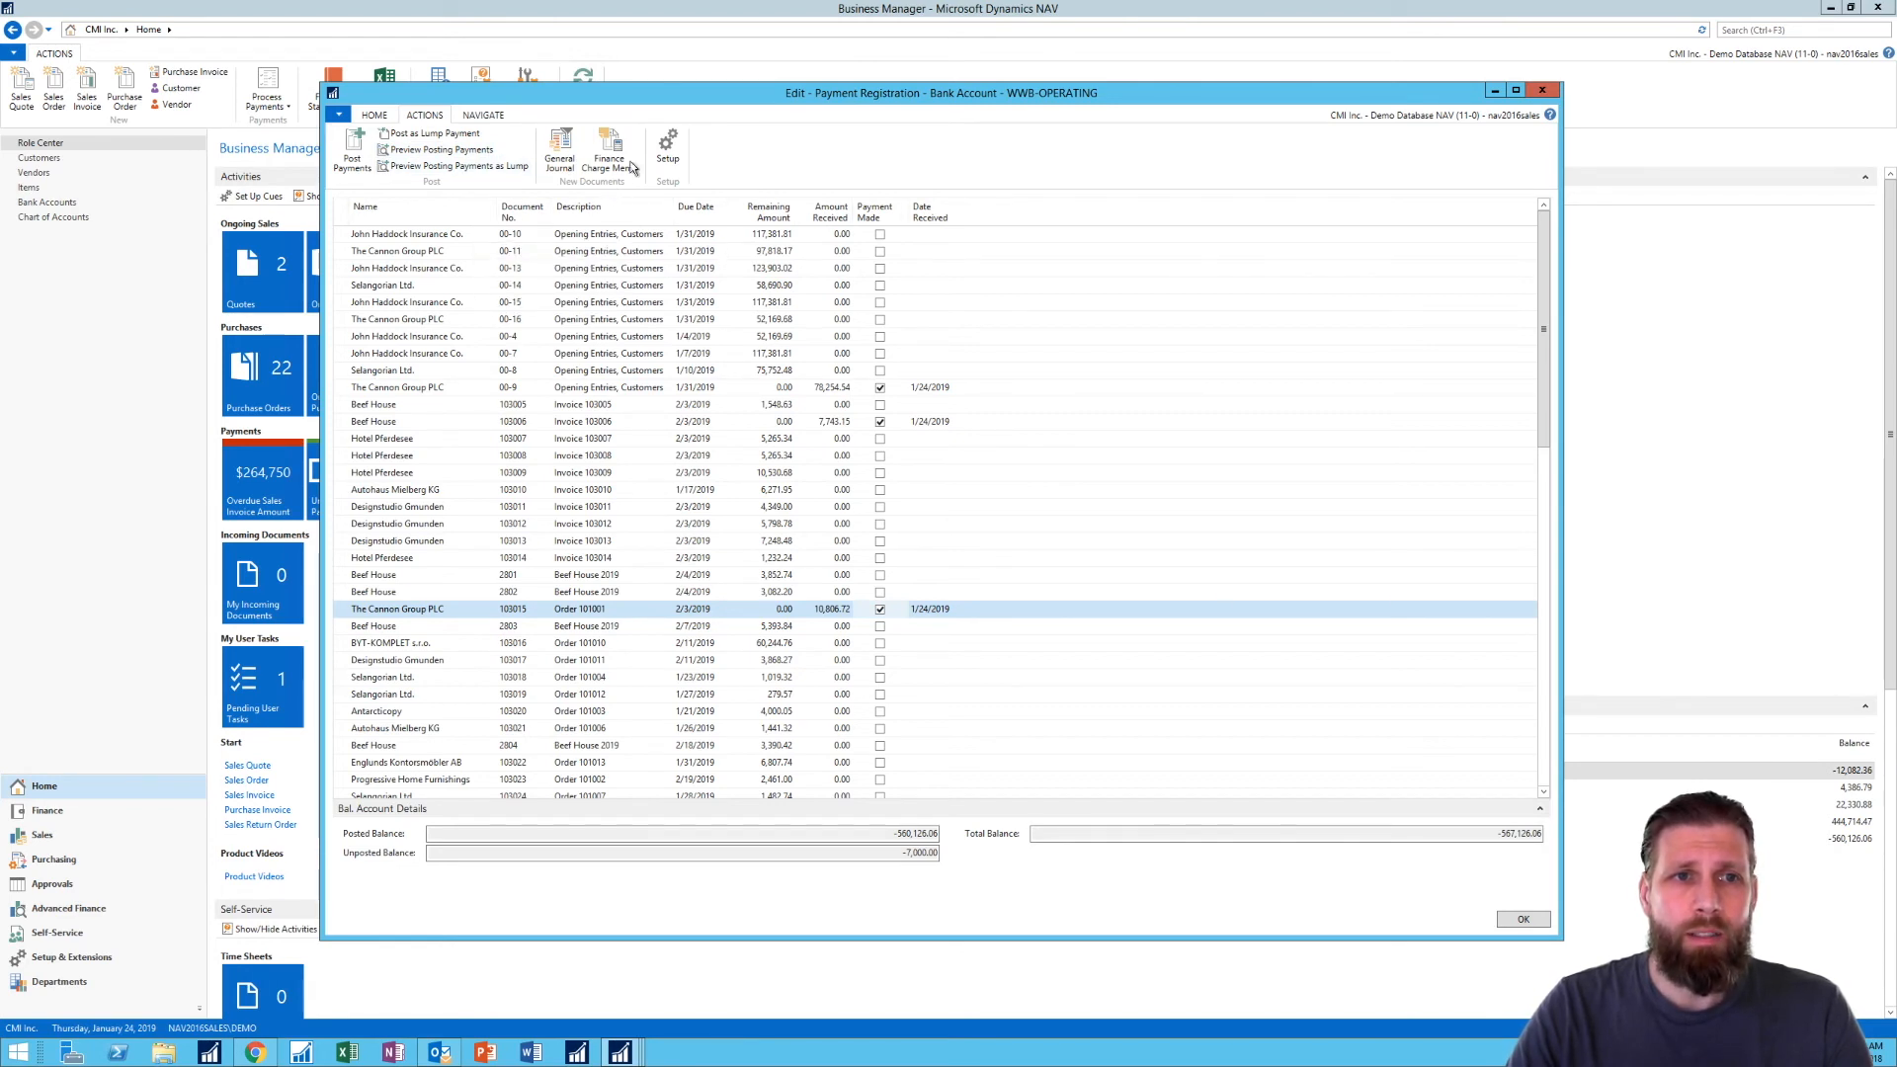
{"action": "left_click", "coordinate": [664, 146]}
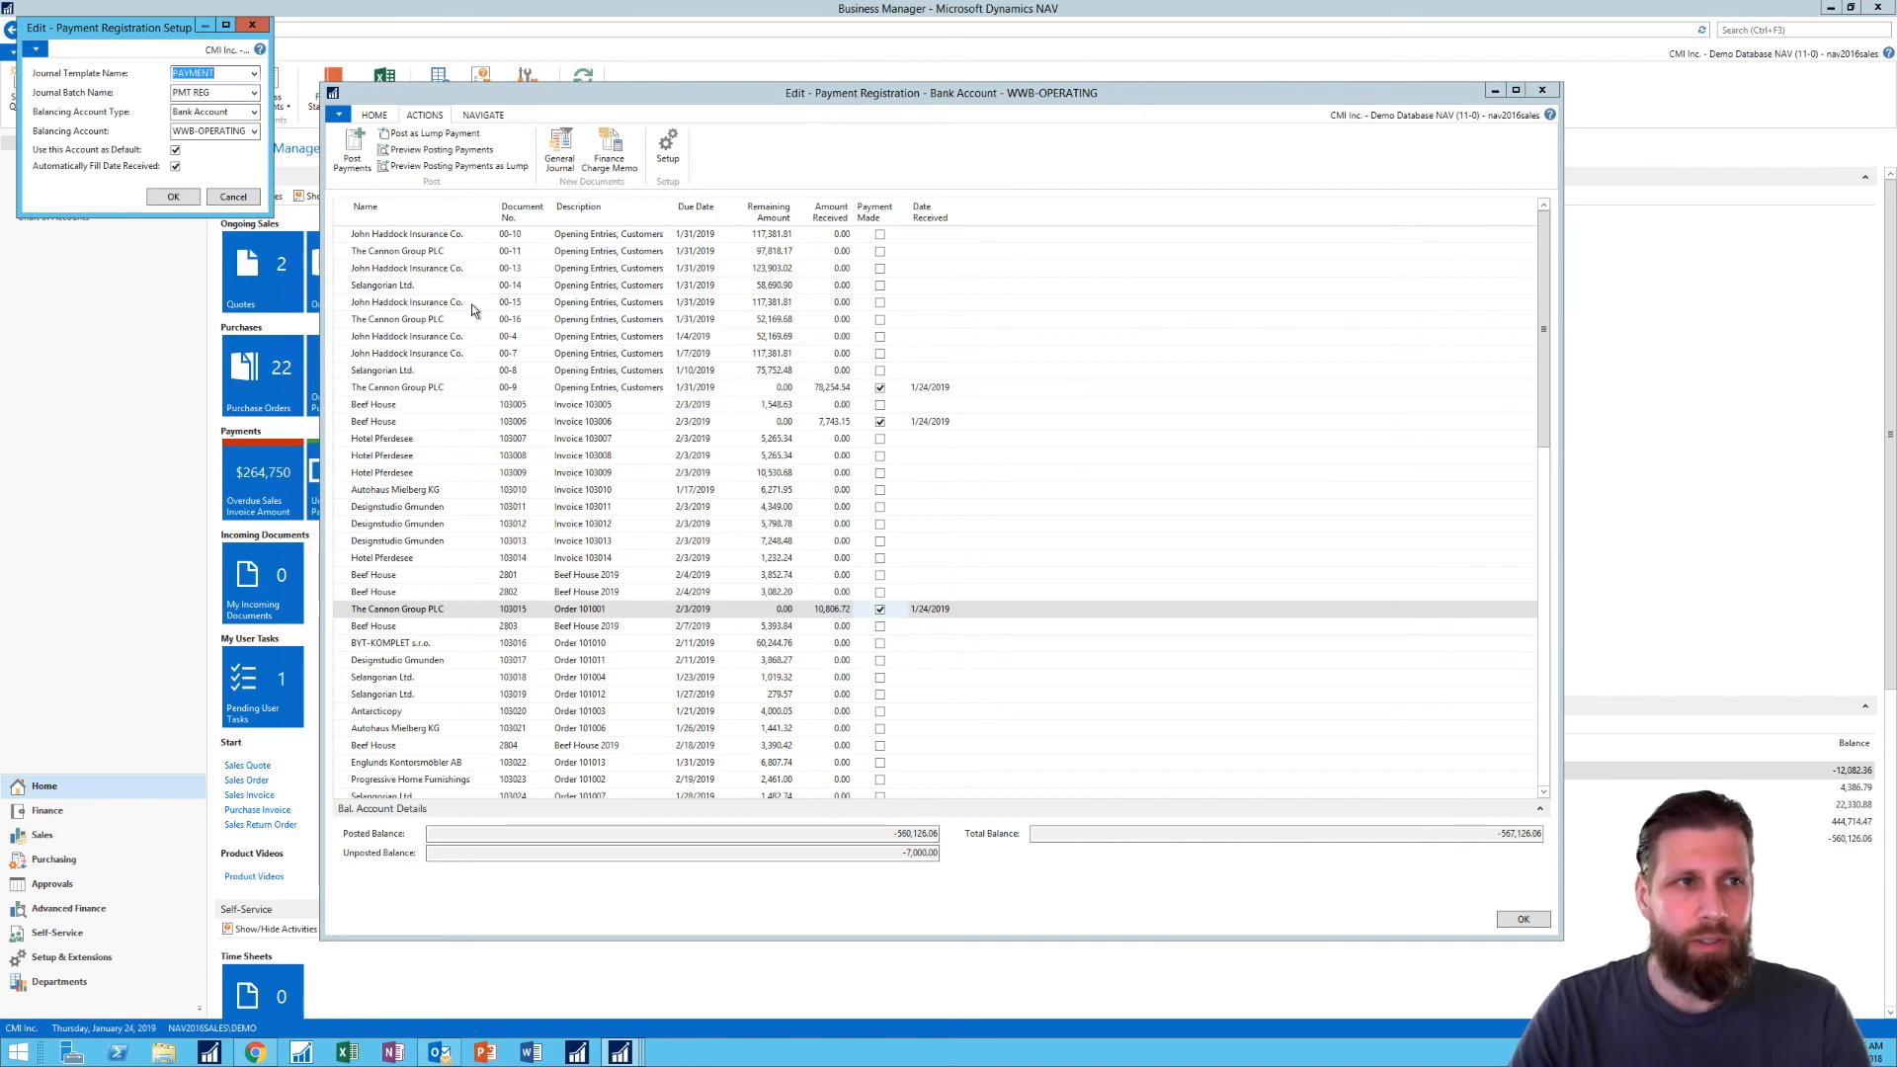
{"action": "left_click", "coordinate": [252, 24]}
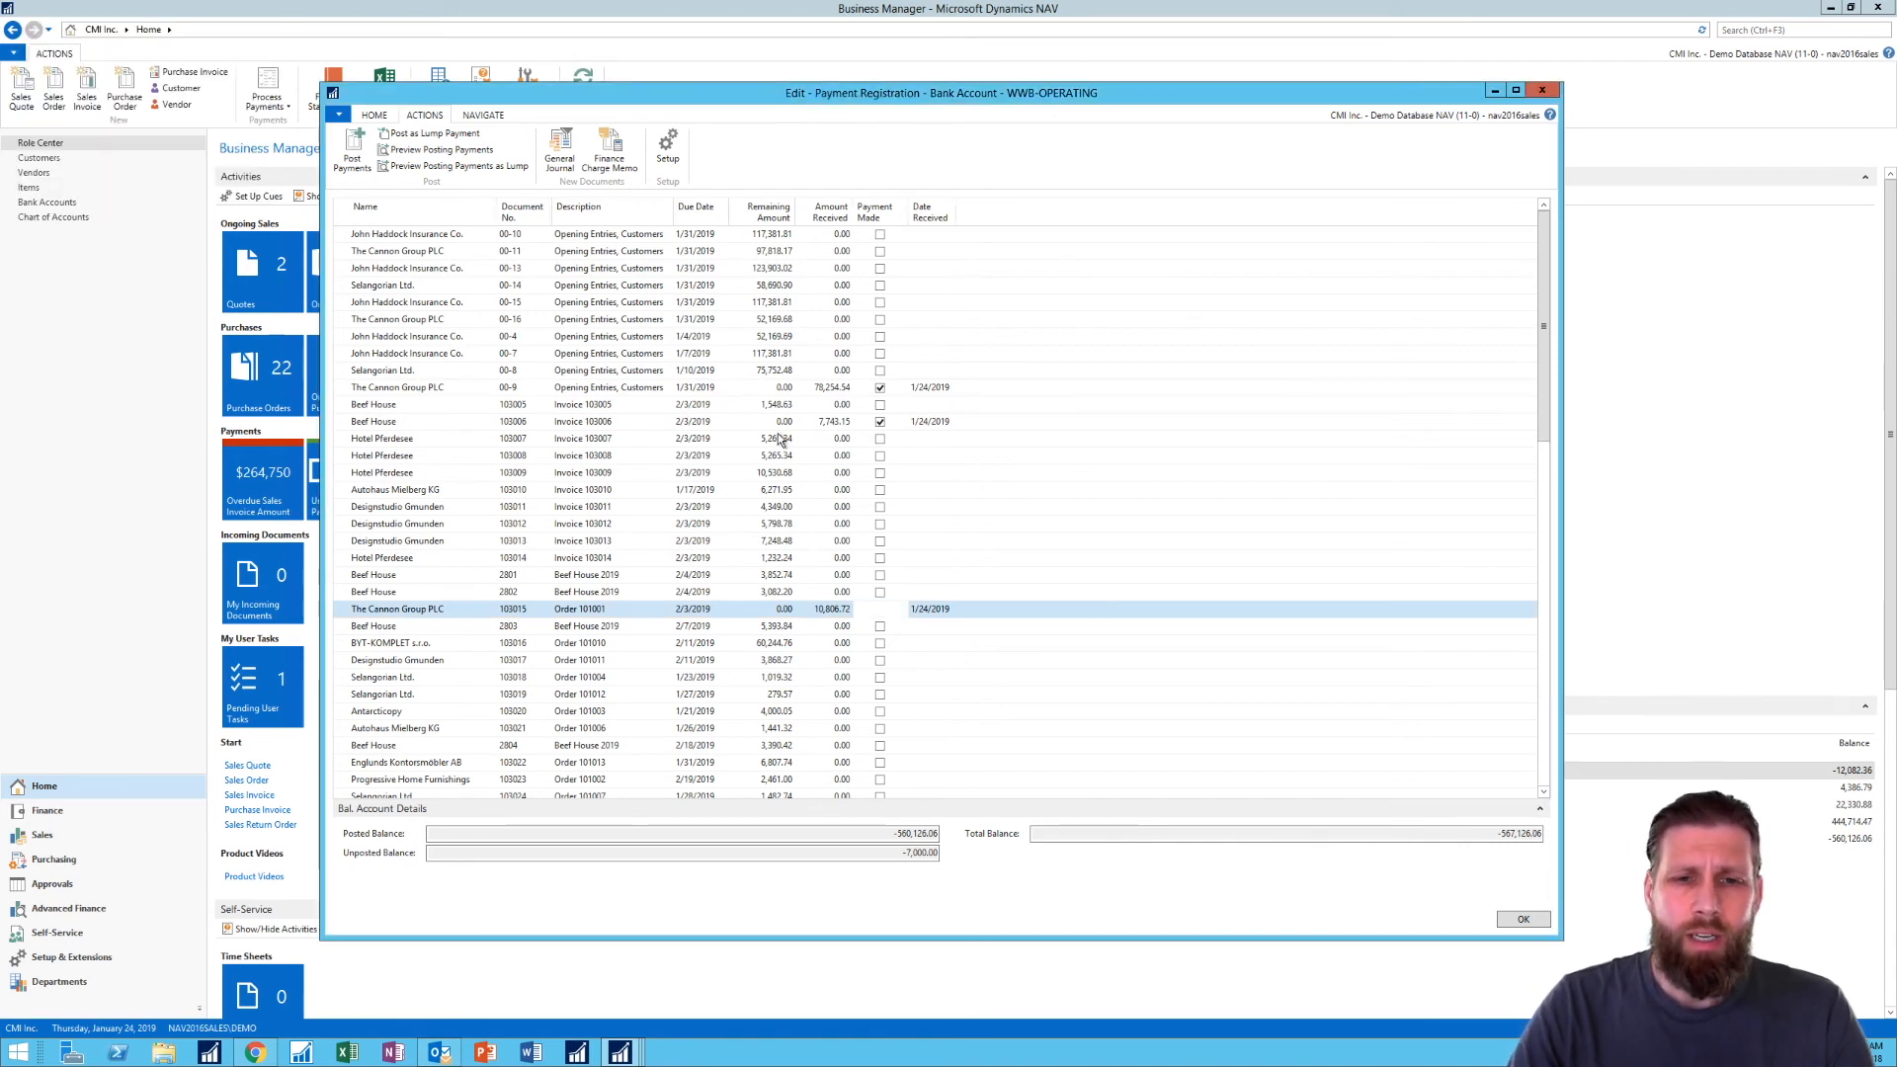